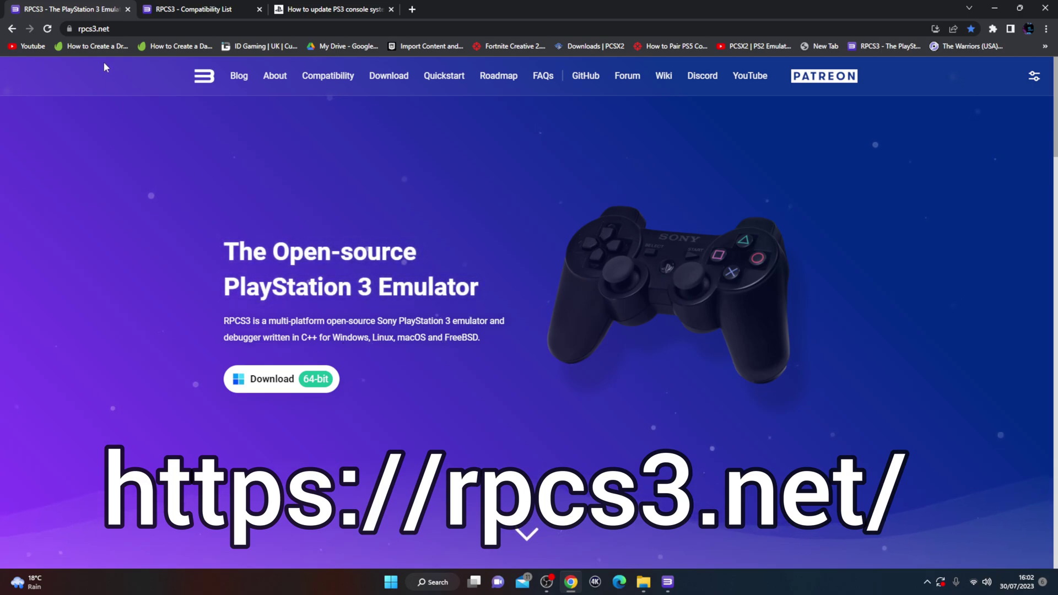
Open the RPCS3 download page, look through the Windows, Linux and macOS builds, and check the installed emulator's window.
left_click(121, 31)
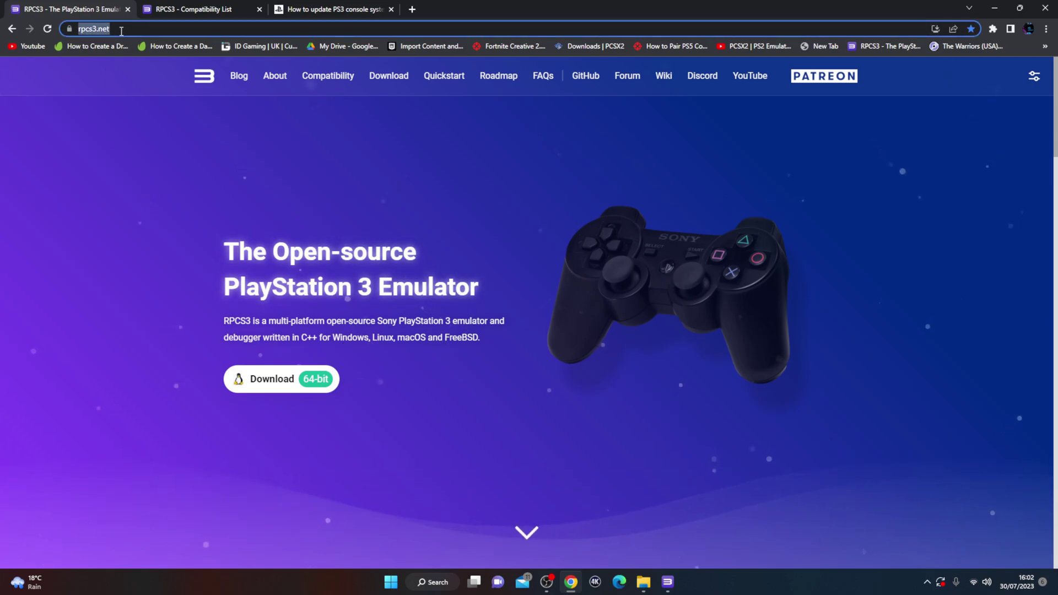
left_click(118, 139)
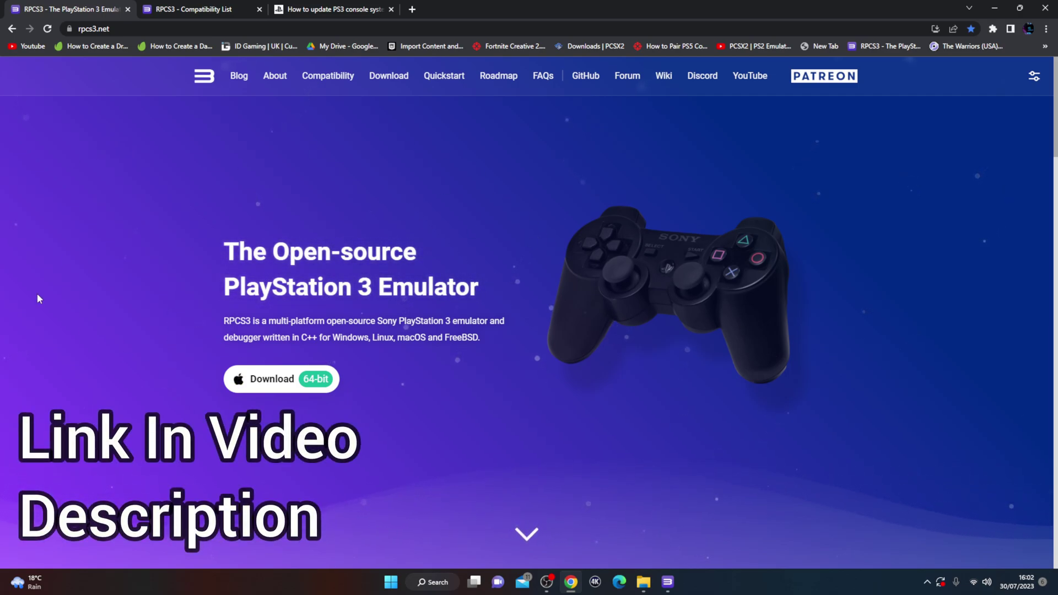
scroll(132, 246, "down", 4)
scroll(130, 242, "up", 4)
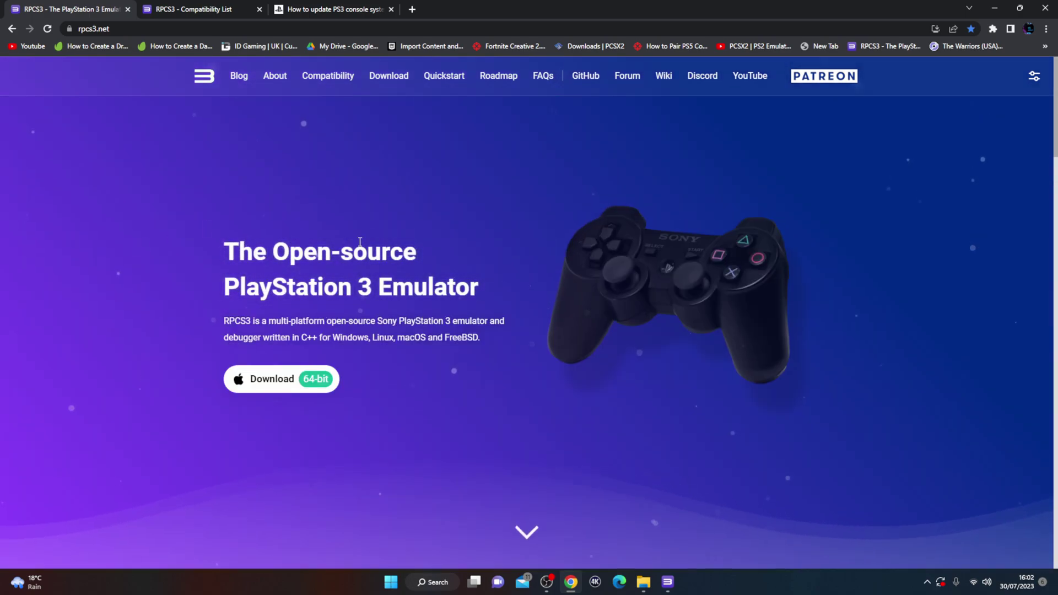
left_click(289, 379)
scroll(386, 275, "down", 4)
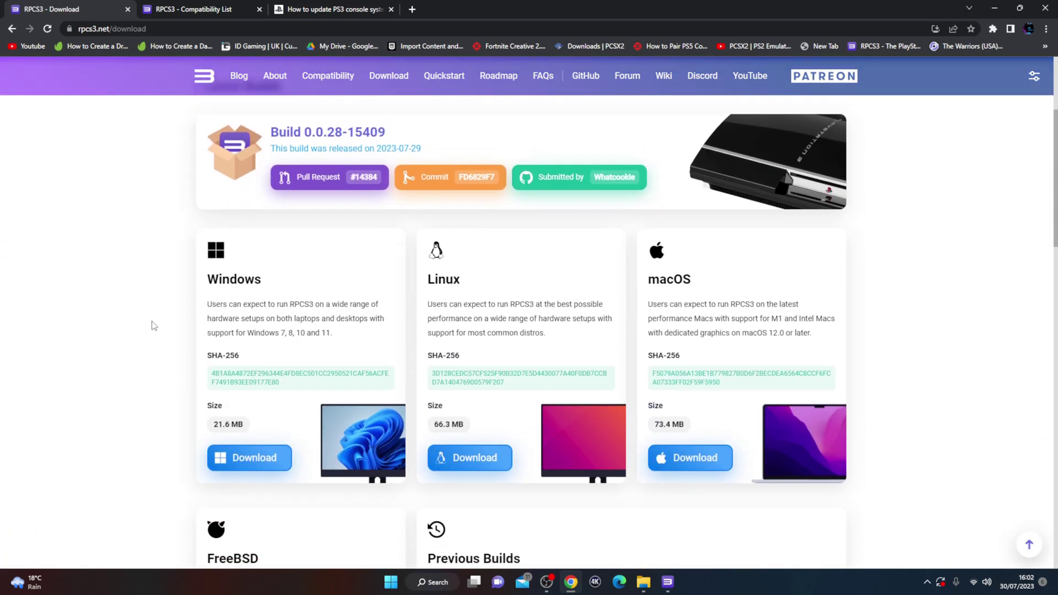
scroll(194, 307, "down", 4)
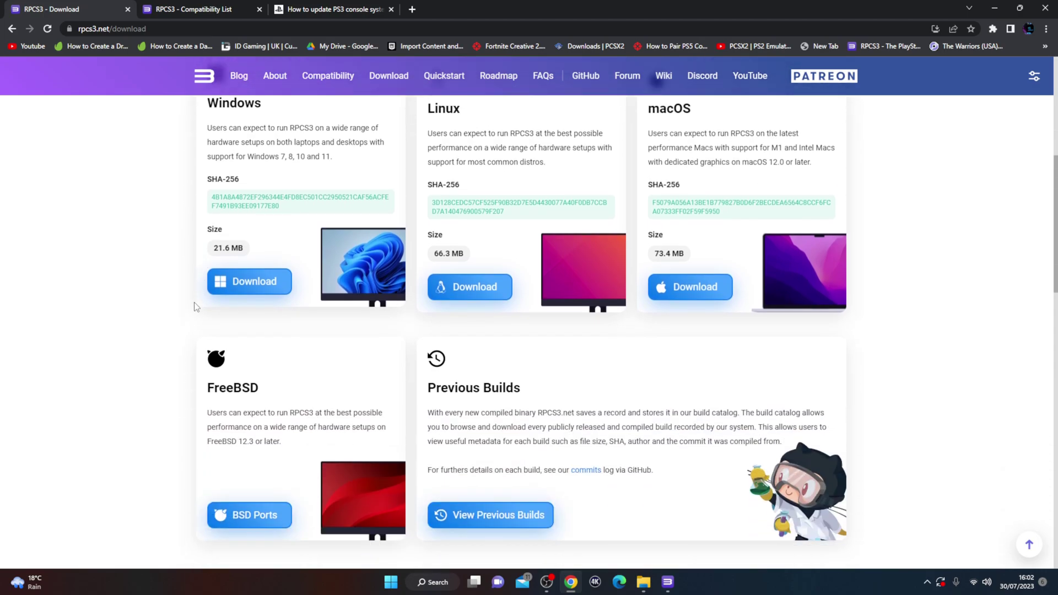
scroll(190, 346, "up", 3)
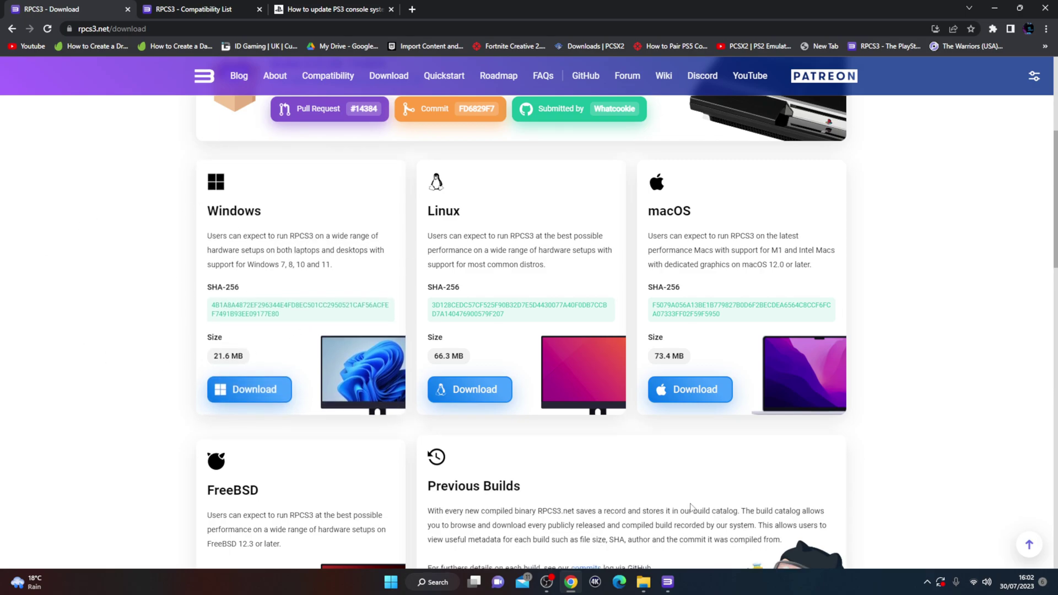
left_click(667, 583)
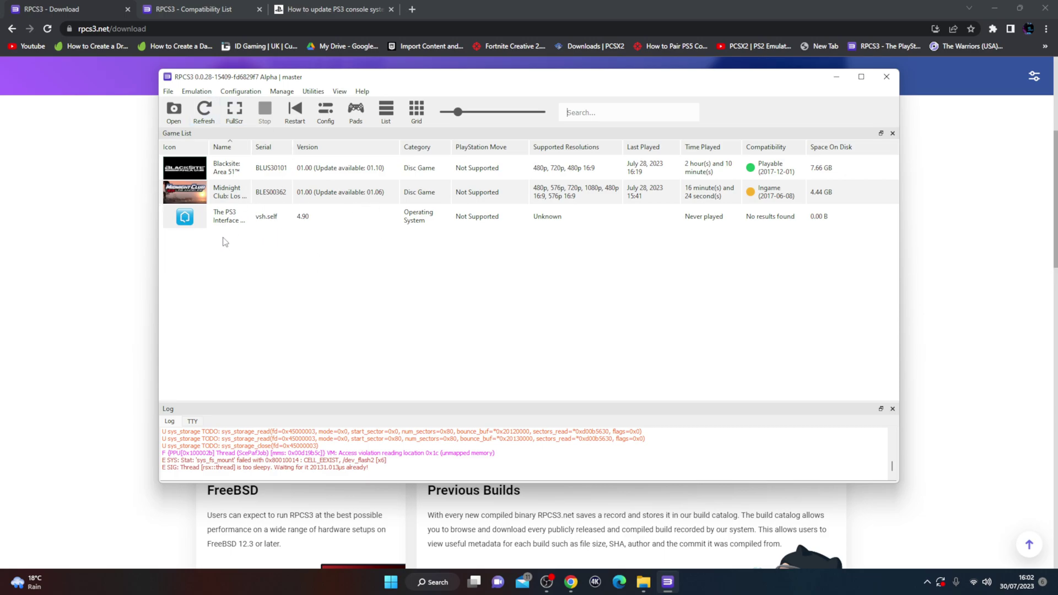
left_click(54, 229)
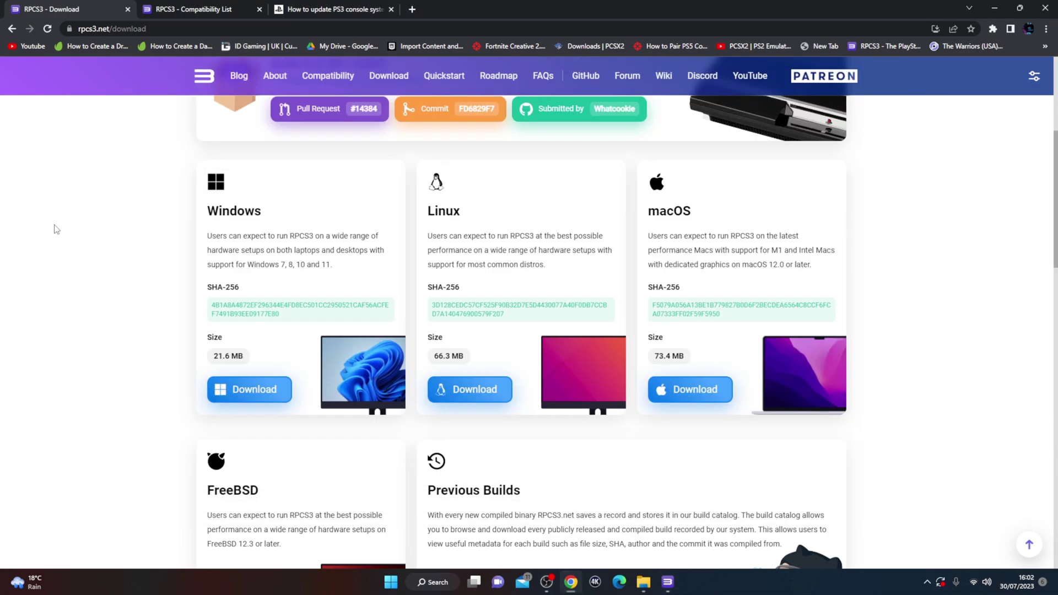
View PlayStation's PS3 system software update page, highlighting its web address and the 4.90 update heading.
left_click(340, 5)
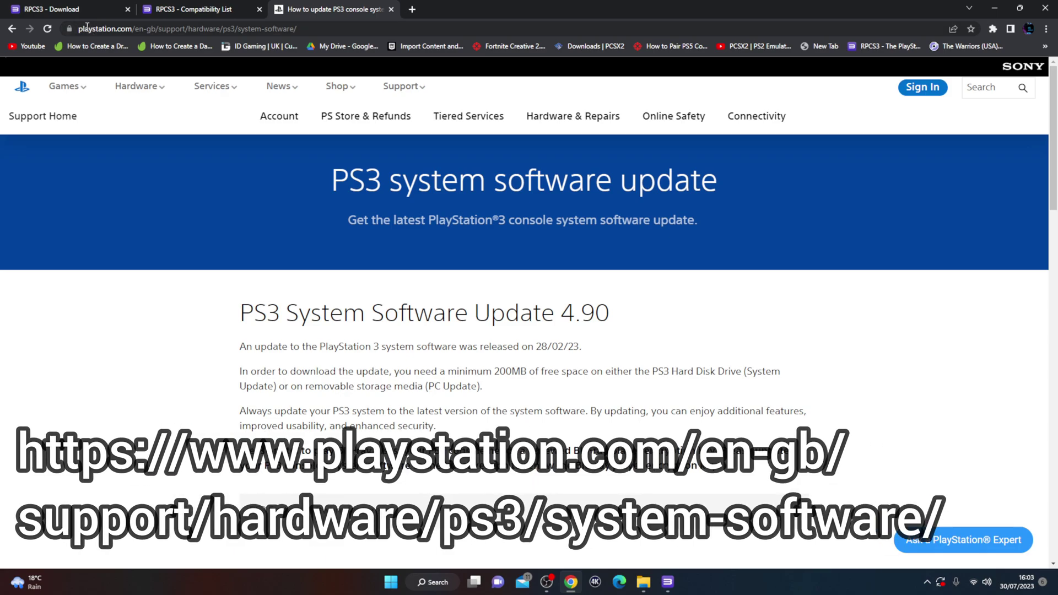
left_click_drag(79, 26, 287, 22)
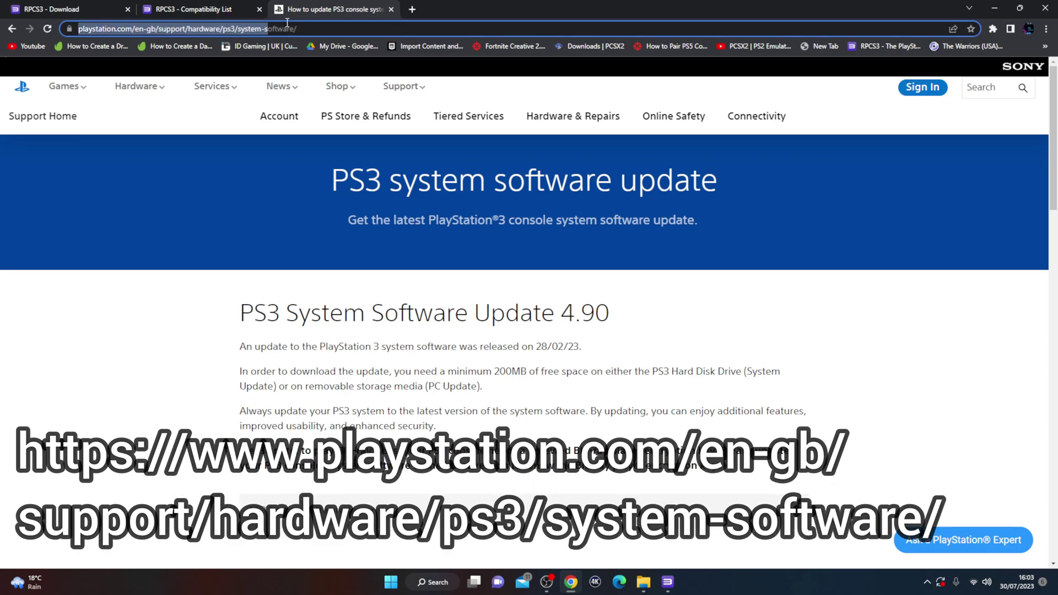
left_click(359, 27)
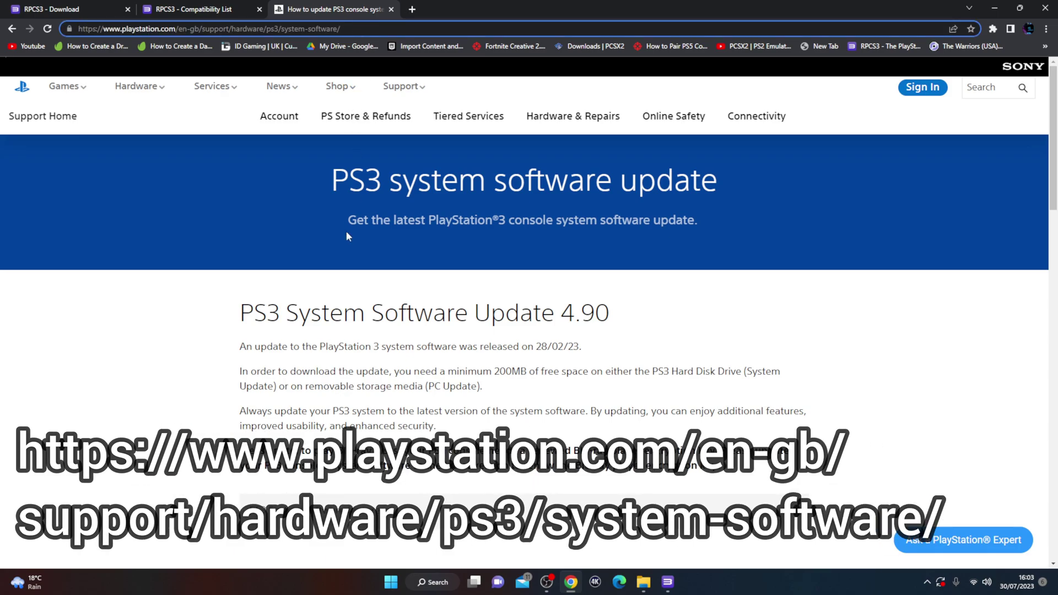
scroll(76, 329, "down", 1)
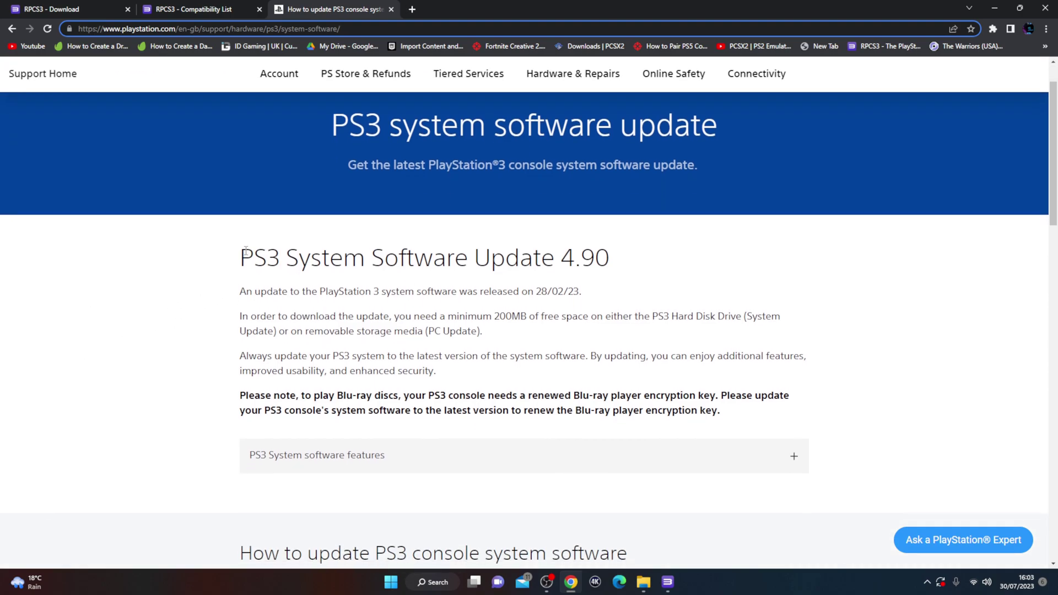
left_click_drag(239, 267, 595, 278)
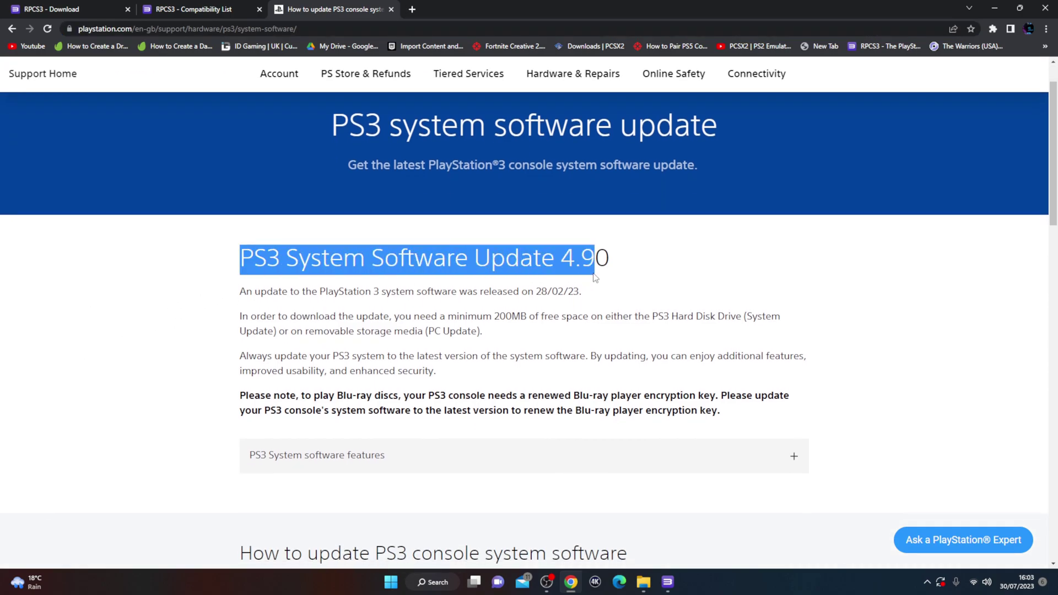
left_click(617, 267)
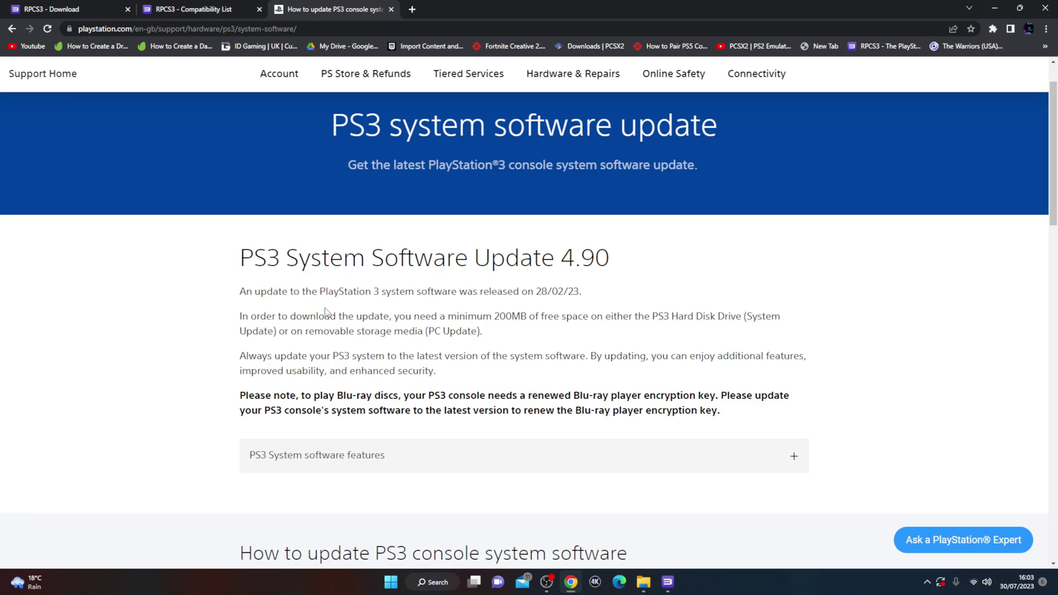
Find the PS3 update download in the section on updating using a computer, and bring up the PS3 GAMES folder.
scroll(175, 320, "down", 5)
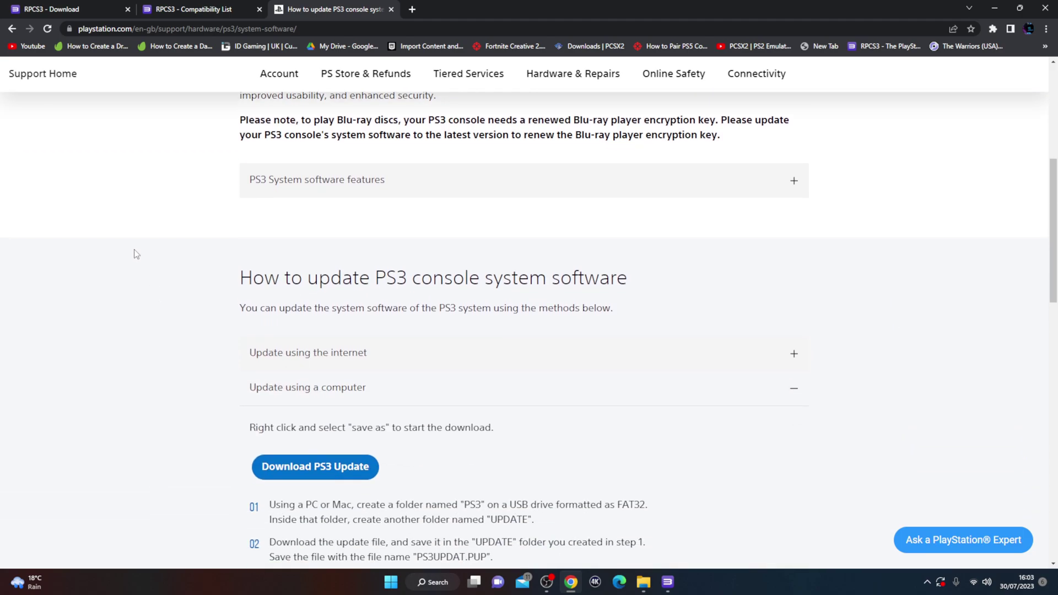
scroll(238, 300, "down", 3)
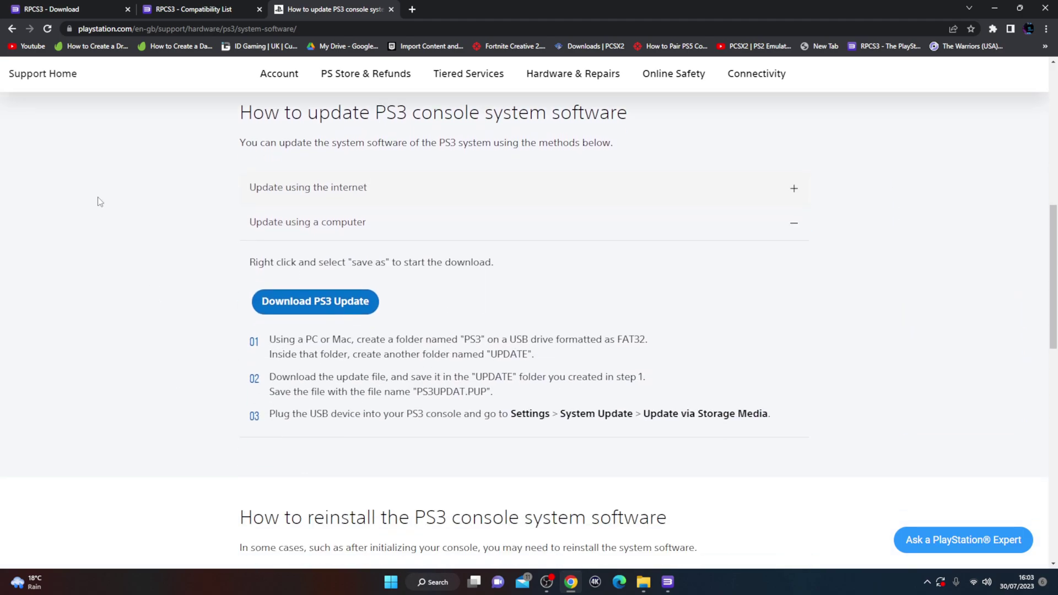
left_click(250, 232)
left_click(349, 226)
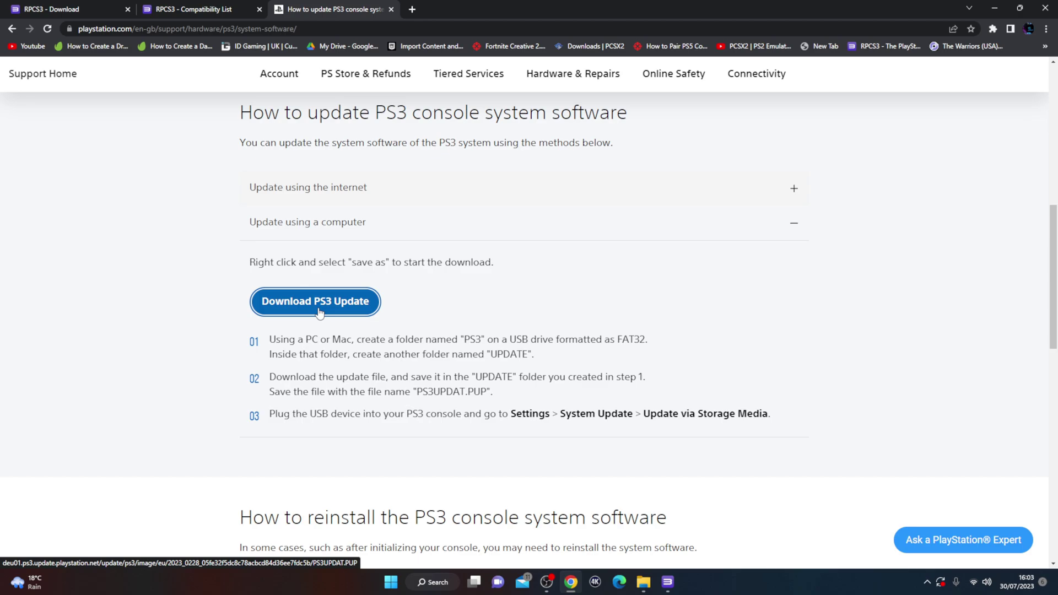
left_click(644, 582)
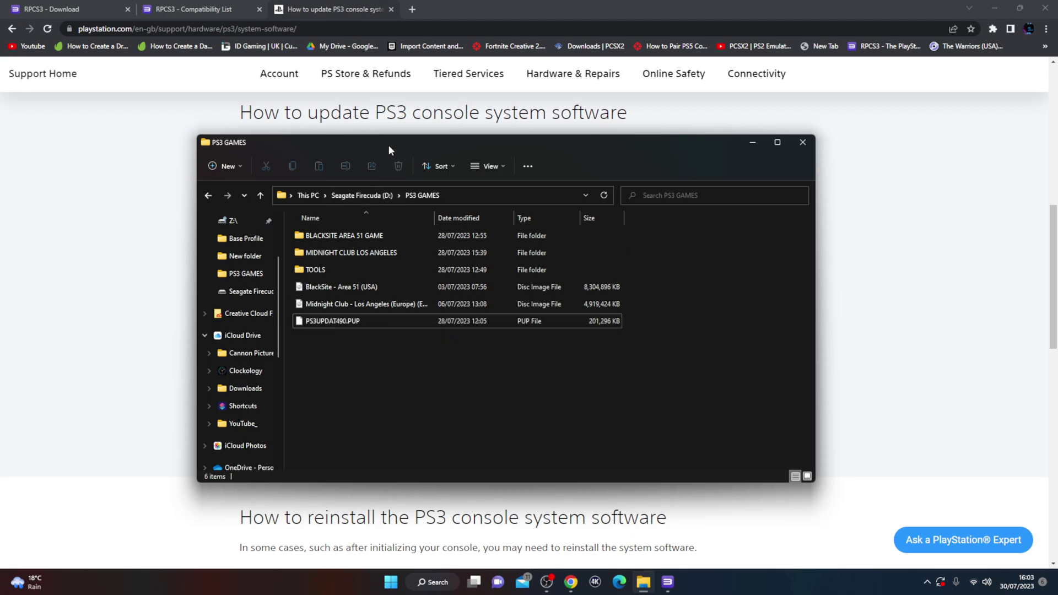
In RPCS3, try installing the firmware file PS3UPDAT490.PUP with all pup files shown, and dismiss the overwrite question.
left_click(673, 581)
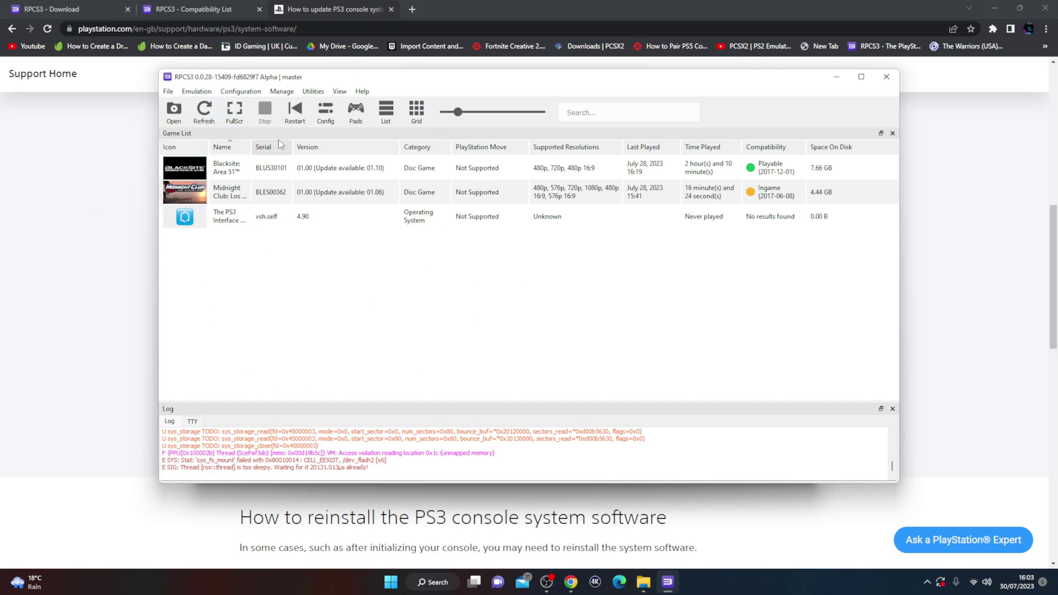
left_click(166, 92)
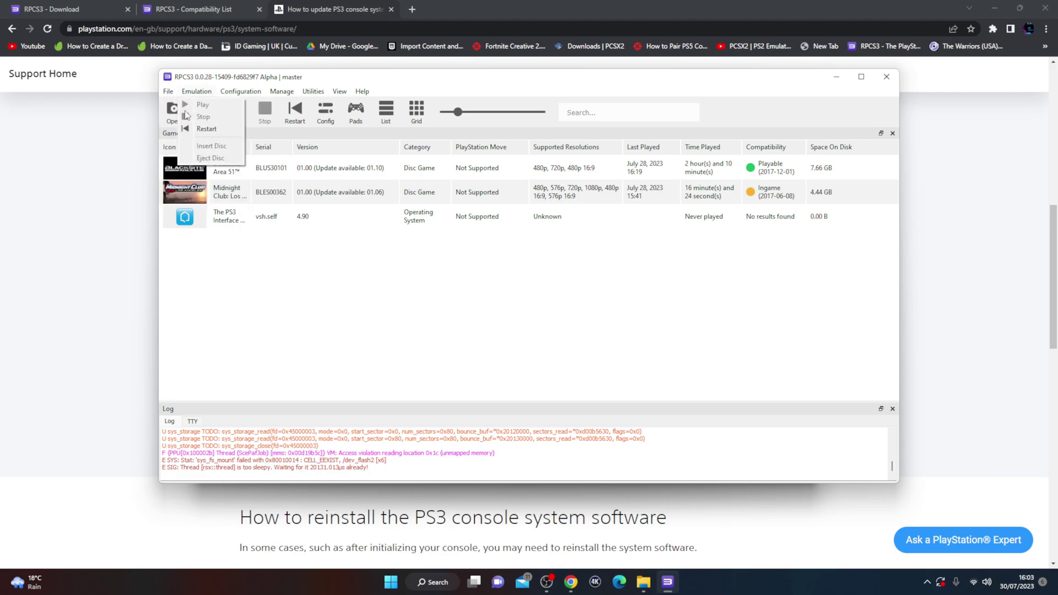
left_click(221, 198)
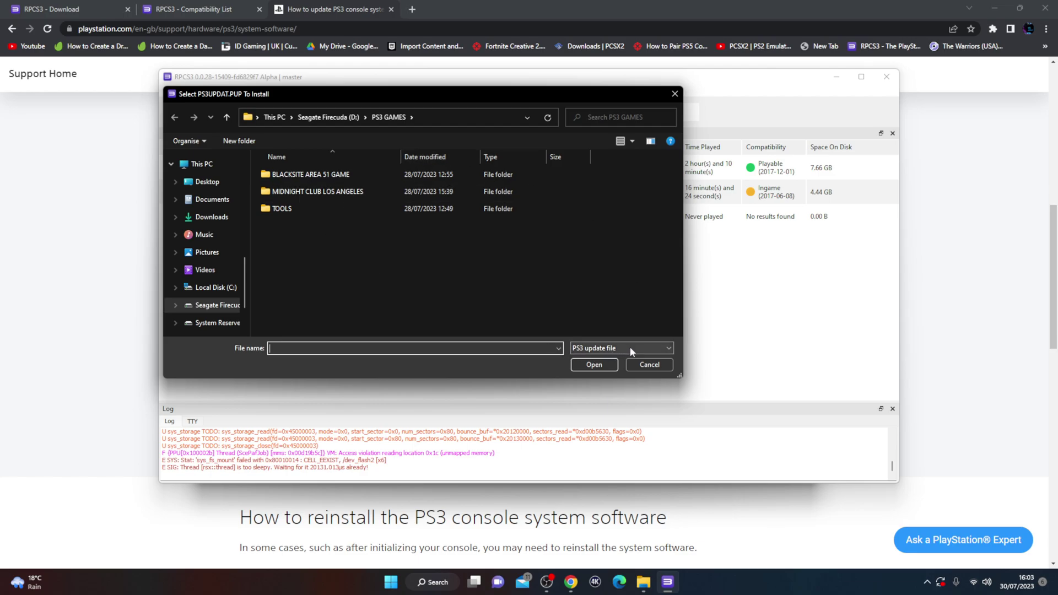
left_click(657, 349)
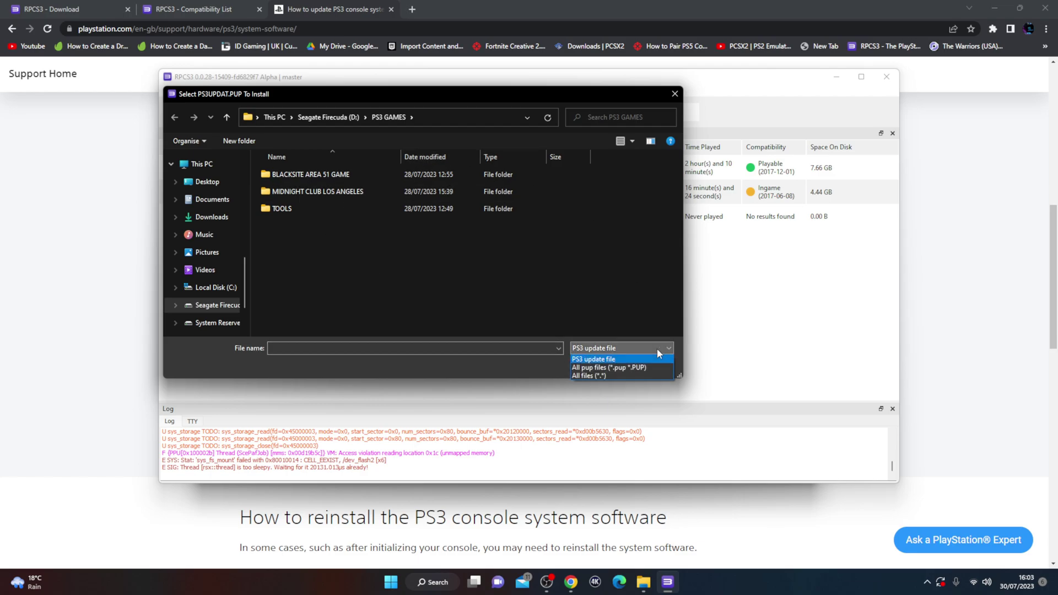
left_click(613, 367)
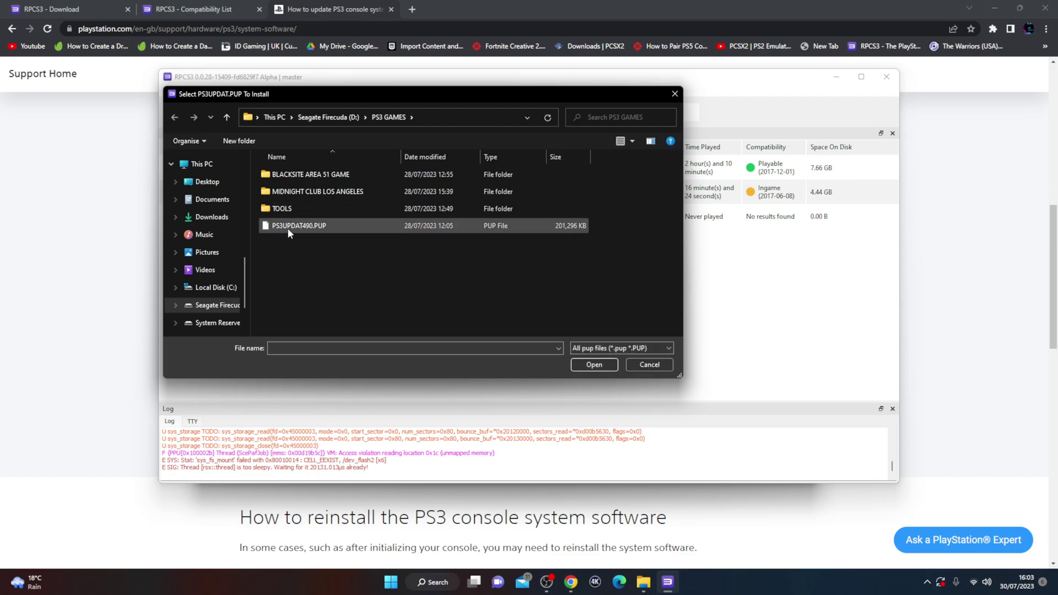
double_click(323, 227)
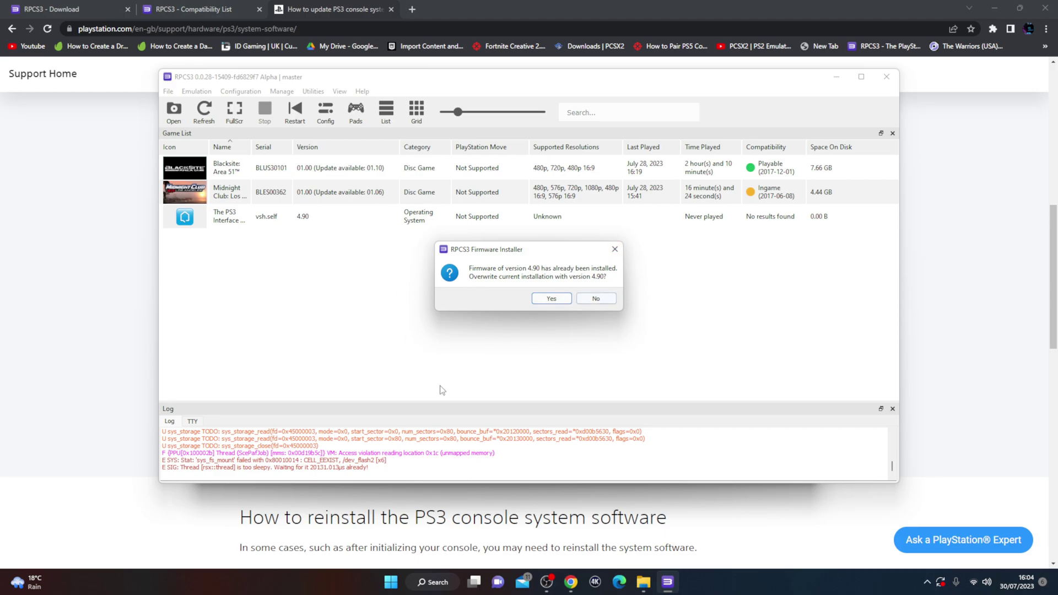
left_click(613, 250)
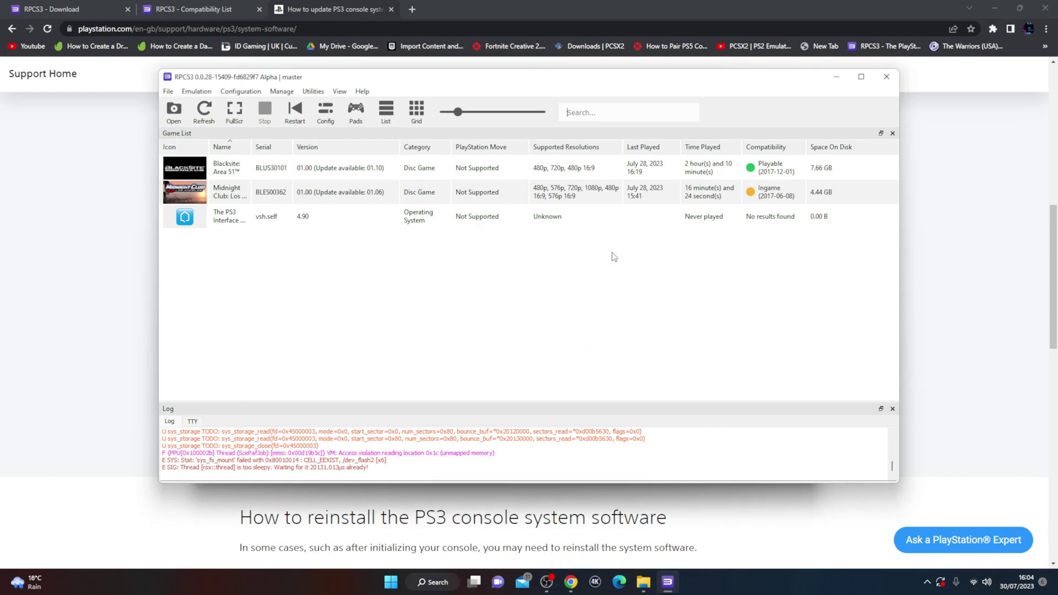
Maximize the RPCS3 window, look over its boot and install commands, and minimize it to get back to the PS3 GAMES folder.
double_click(338, 79)
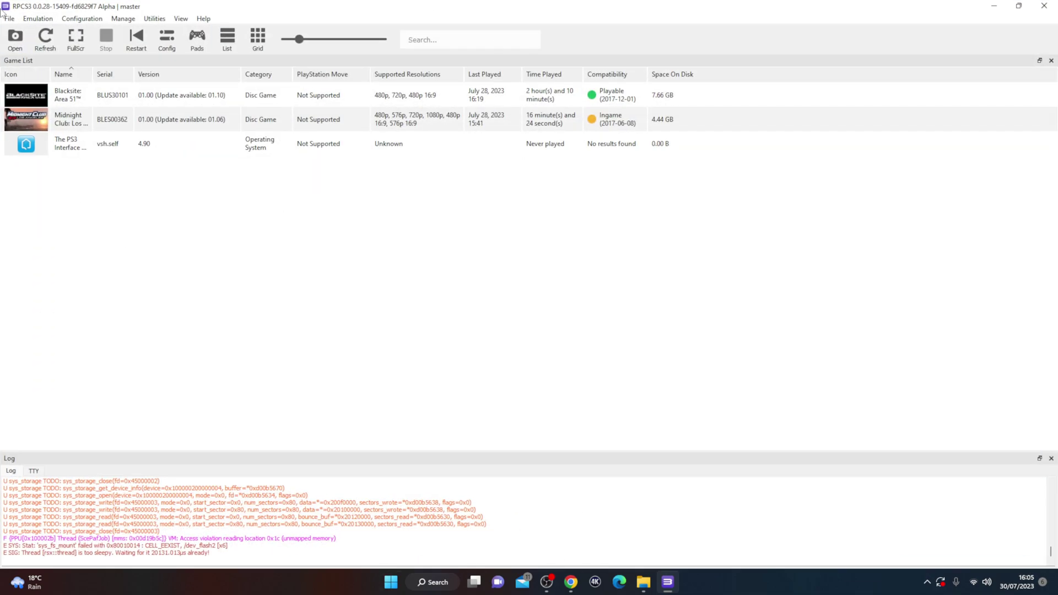
left_click(10, 18)
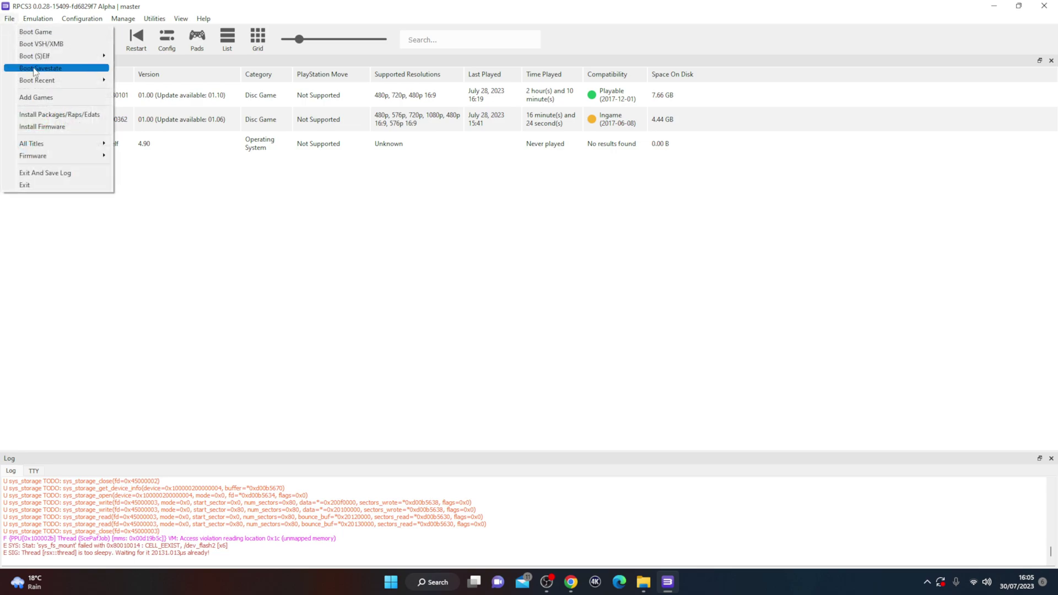
left_click(363, 275)
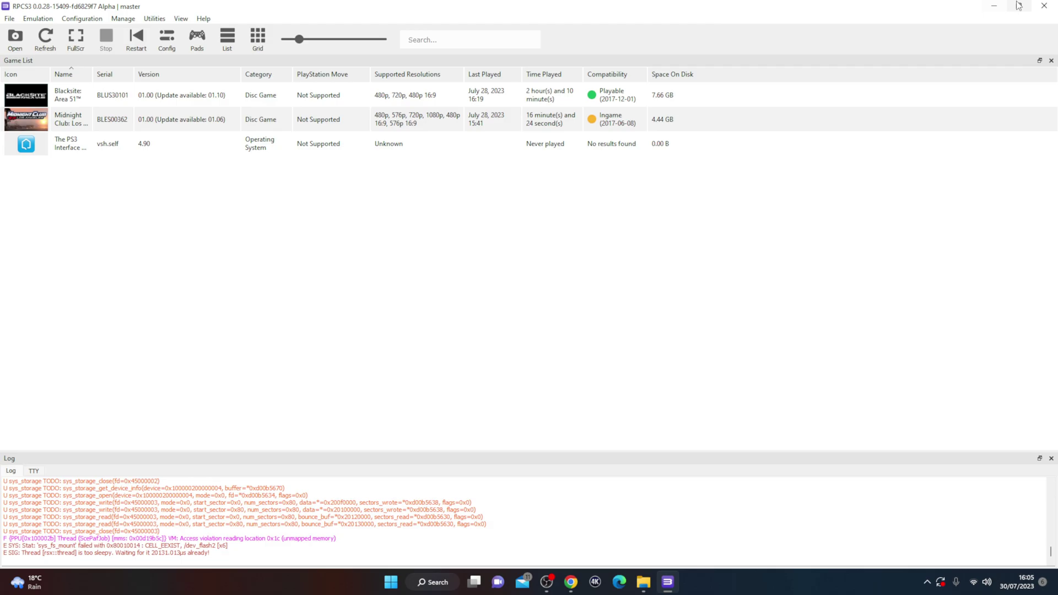
left_click(993, 6)
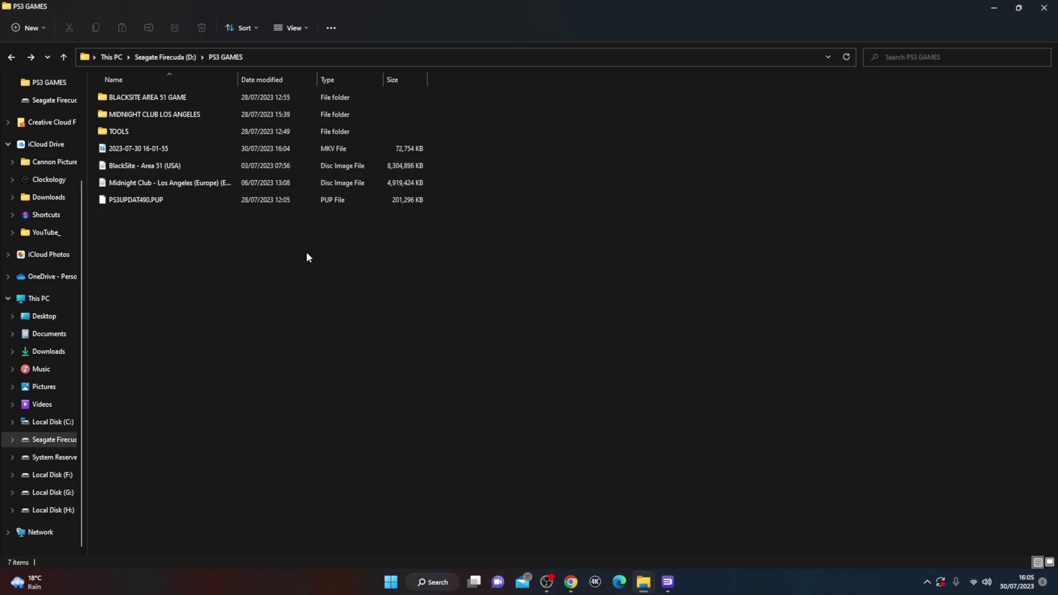
Inspect the contents of the BLACKSITE AREA 51 GAME folder beside its disc image and return to PS3 GAMES.
left_click(204, 165)
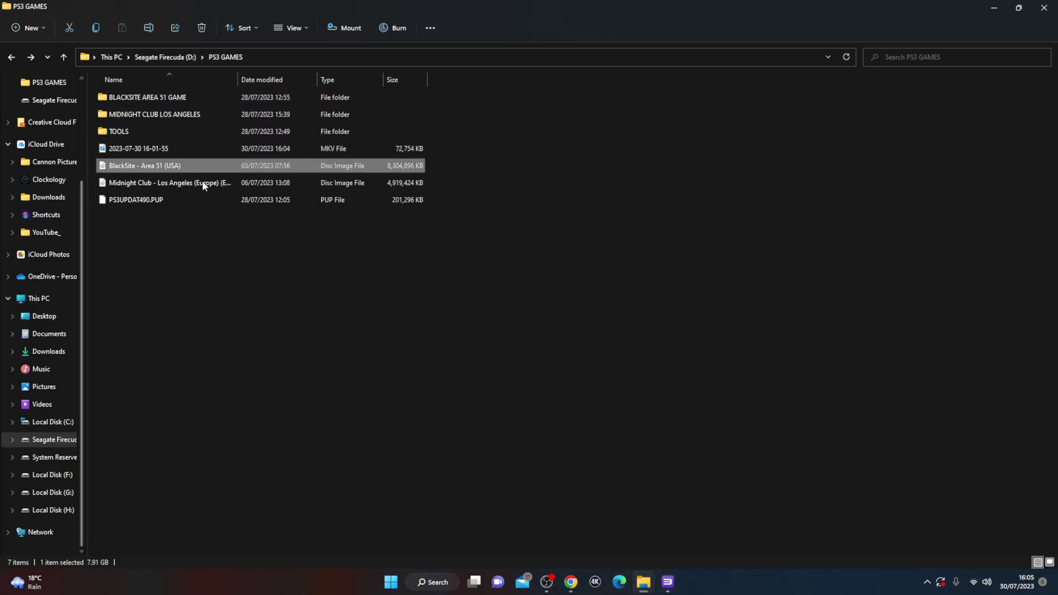
double_click(147, 97)
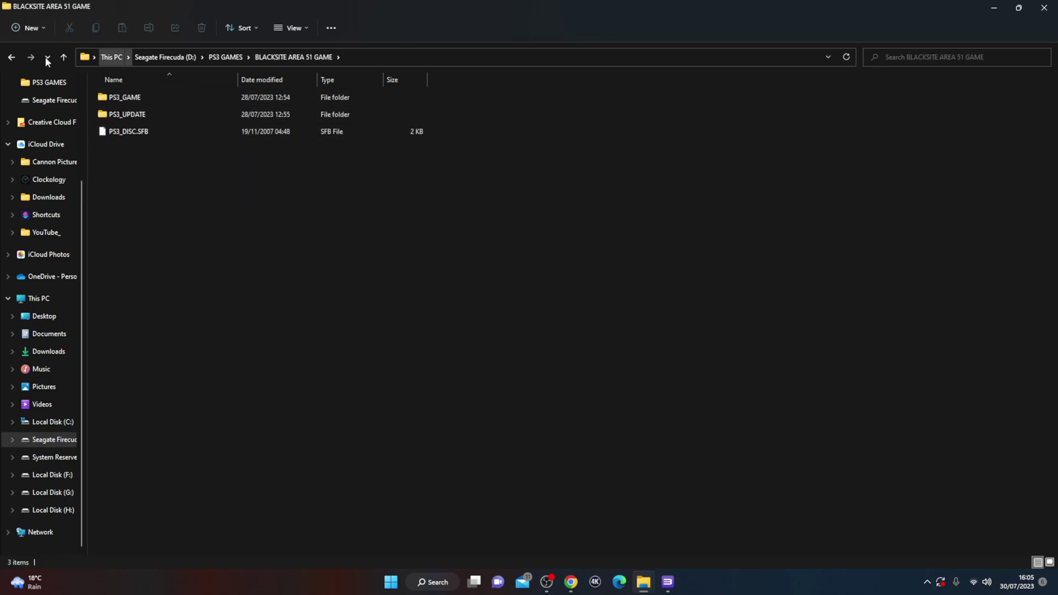
left_click(11, 57)
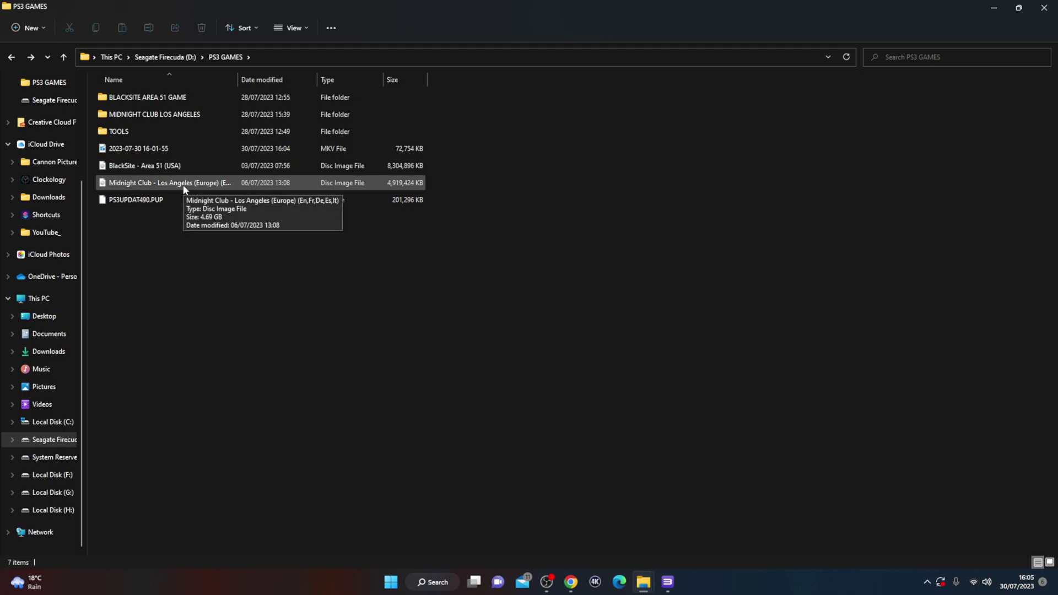
Open the BlackSite - Area 51 (USA) disc image with Windows Explorer to access its PS3 game files.
right_click(154, 169)
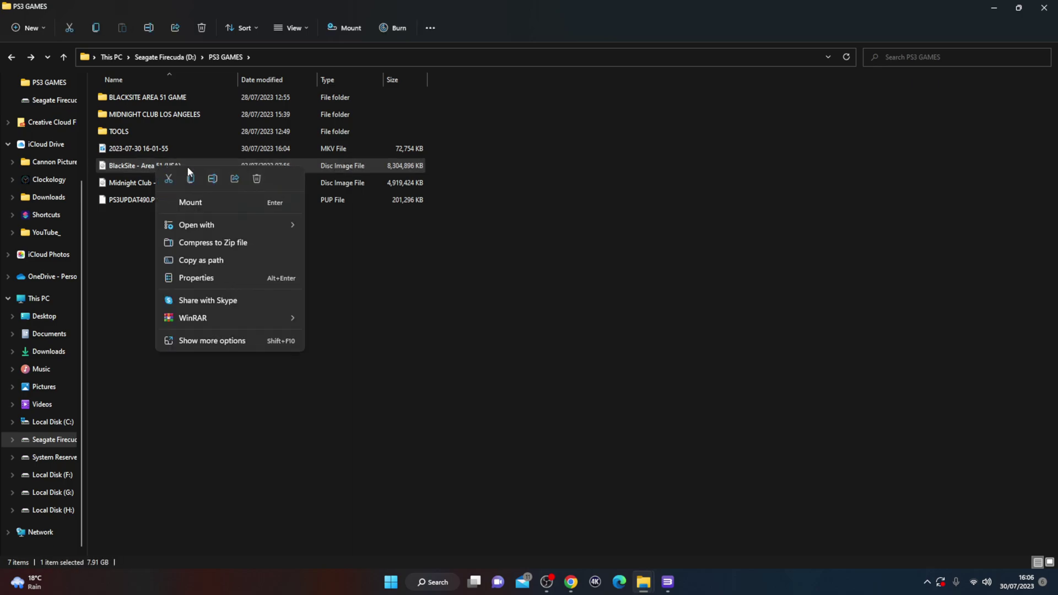
mouse_move(220, 230)
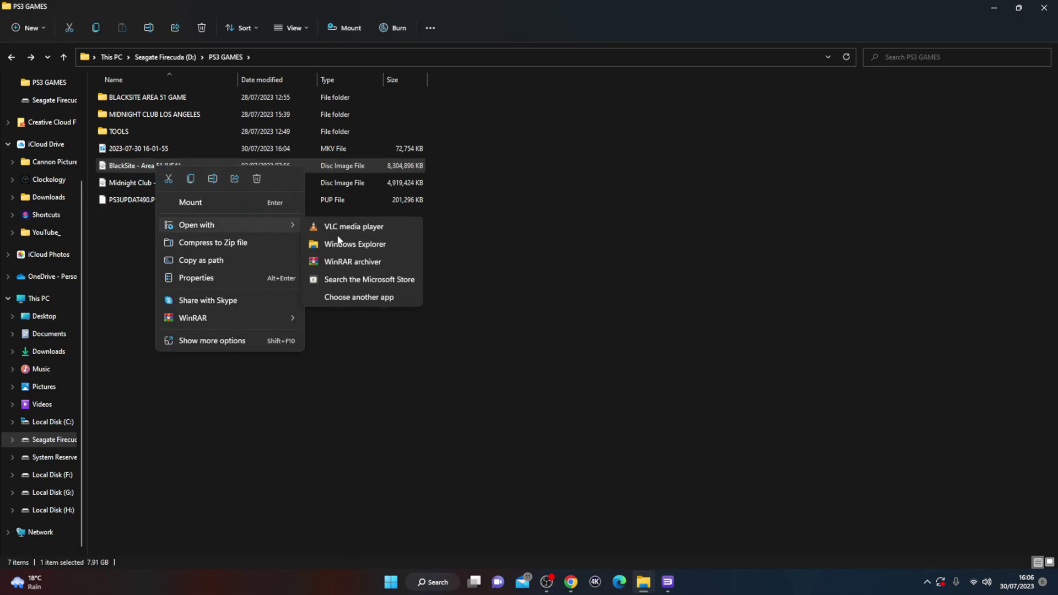
left_click(355, 244)
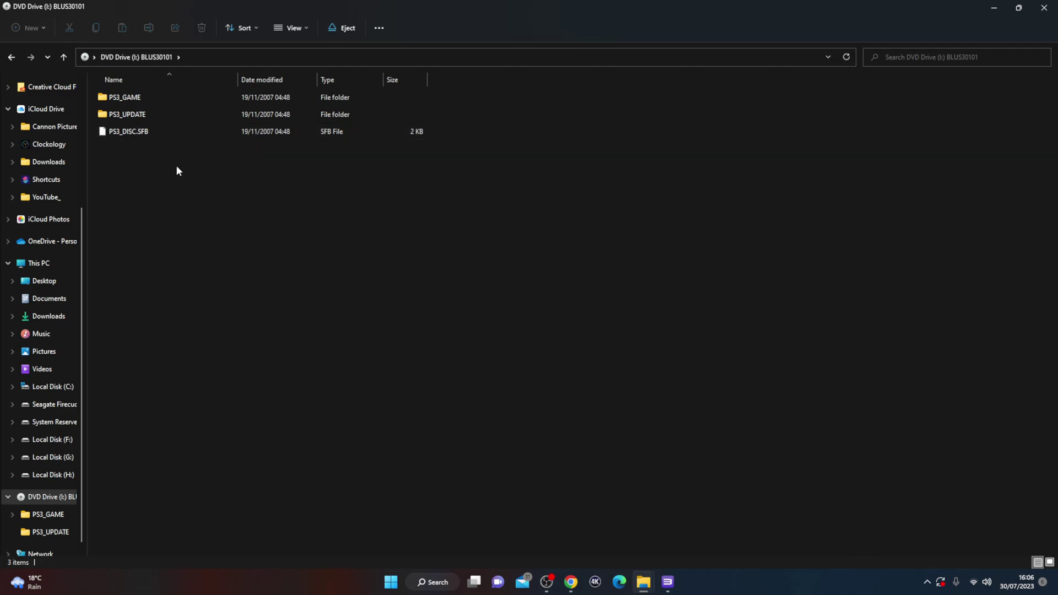
Copy PS3_GAME, PS3_UPDATE and PS3_DISC.SFB from the mounted BlackSite disc image and return to the PS3 GAMES folder.
left_click_drag(172, 197, 114, 83)
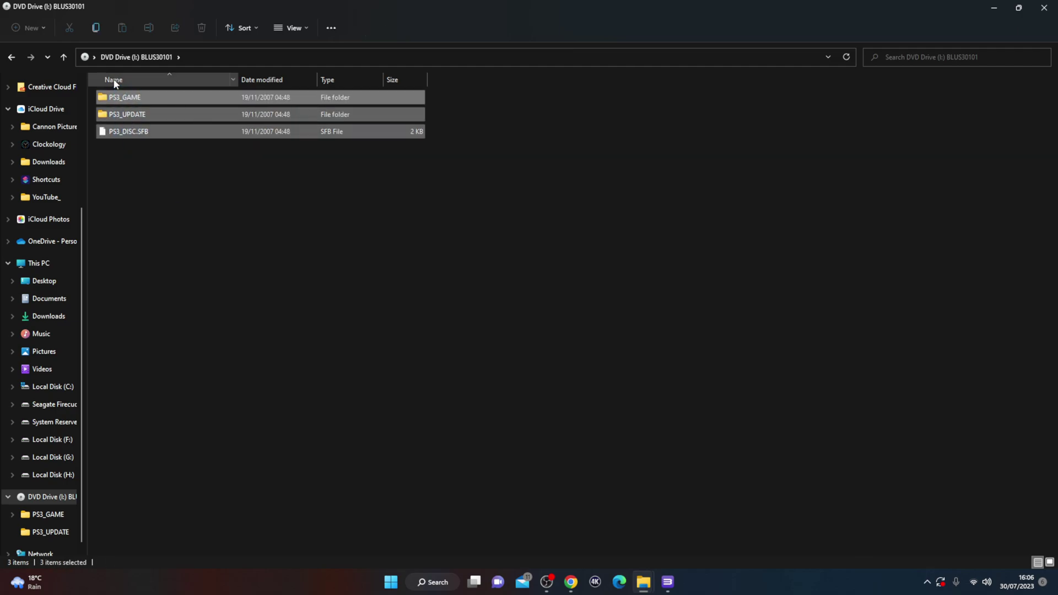
right_click(163, 112)
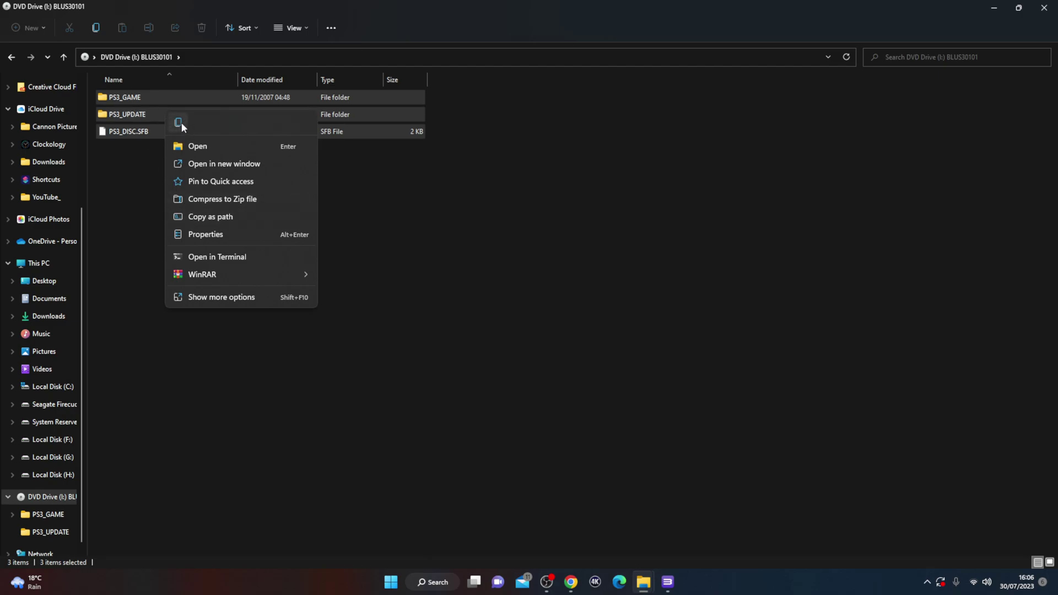
left_click(181, 123)
left_click(168, 183)
left_click(10, 59)
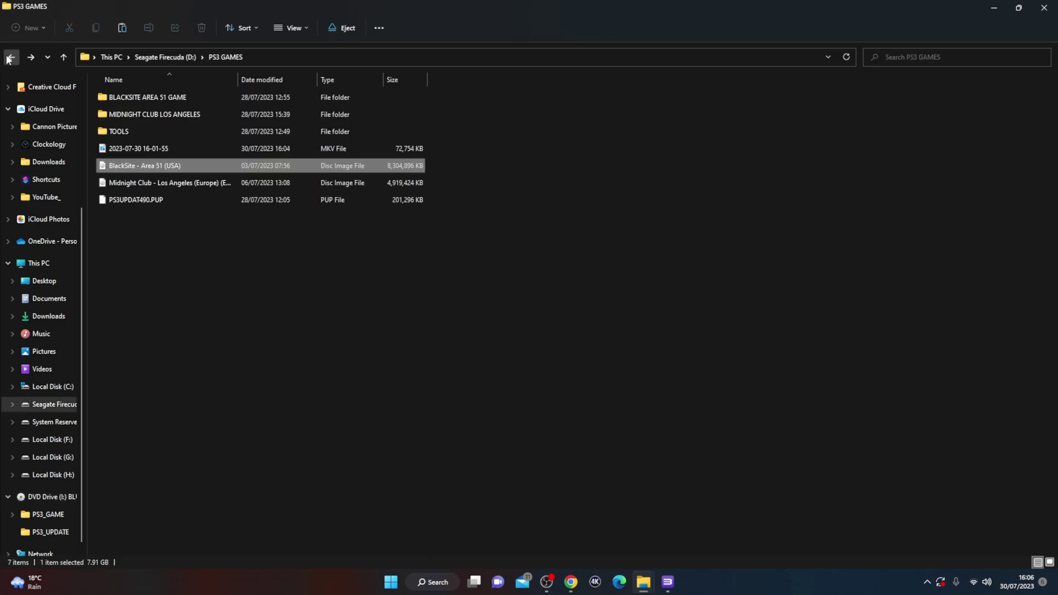
left_click(286, 243)
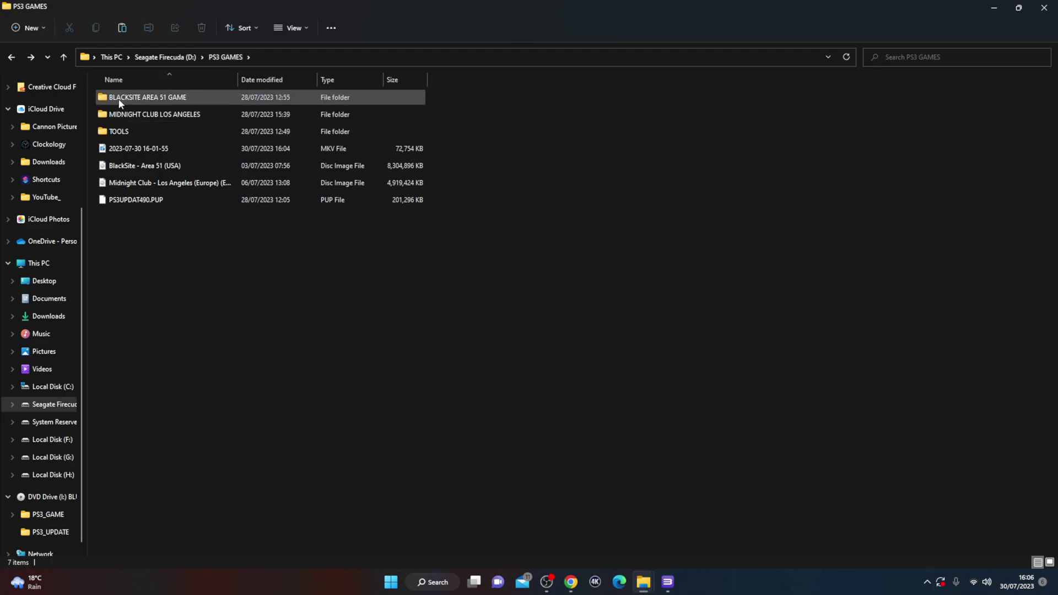
Examine the PS3_GAME and PS3_UPDATE subfolders inside BLACKSITE AREA 51 GAME and return to PS3 GAMES.
double_click(187, 96)
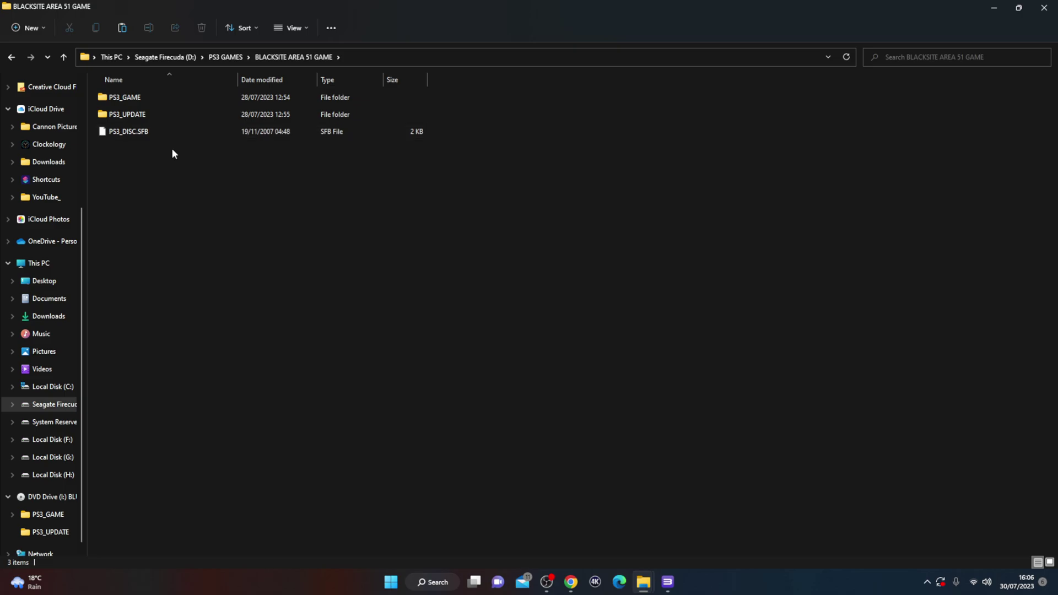
double_click(178, 97)
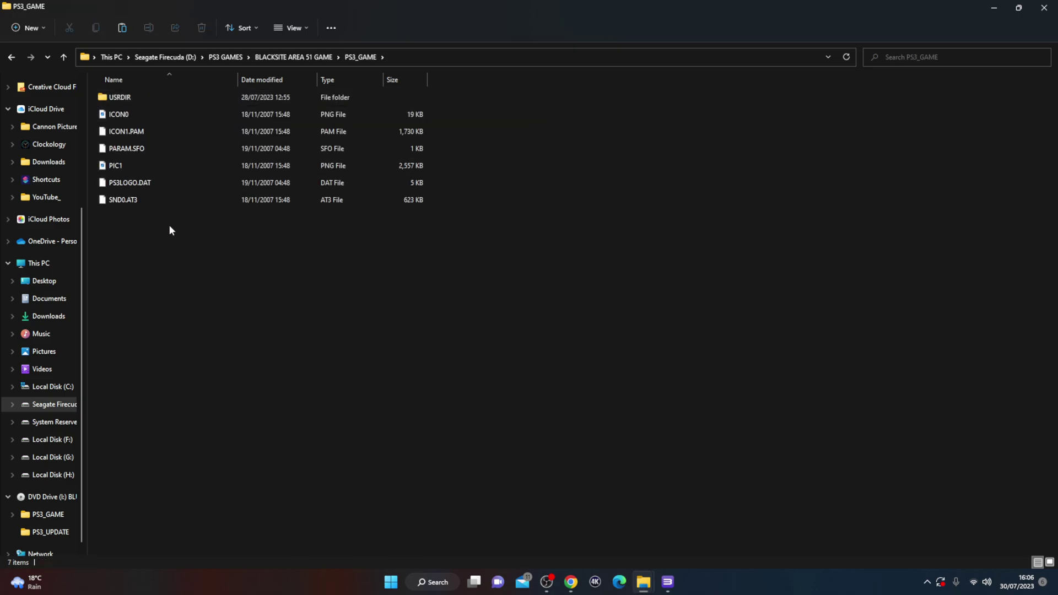
left_click(11, 57)
double_click(185, 116)
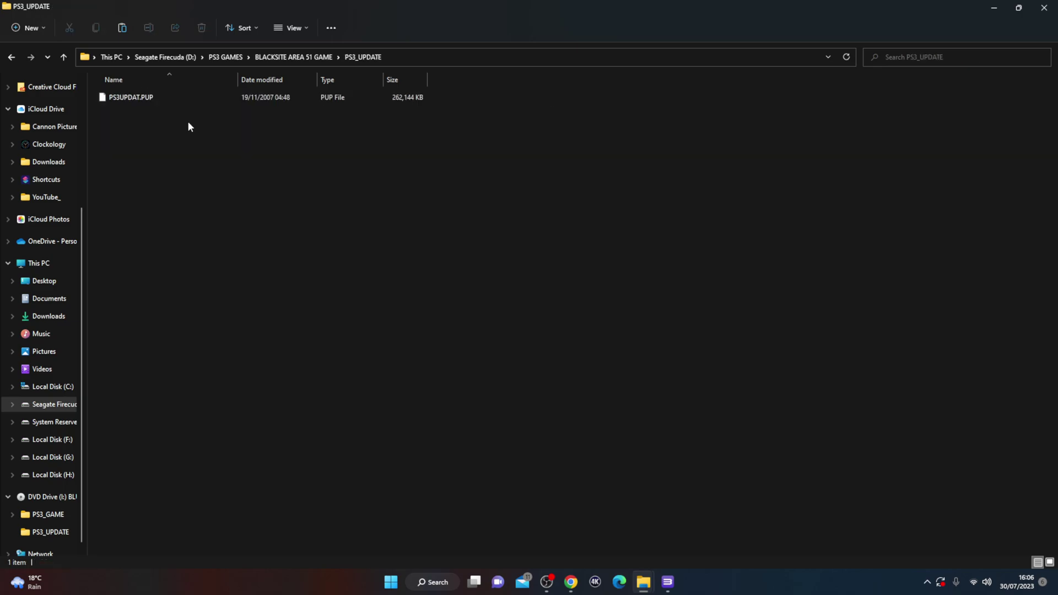
left_click(11, 58)
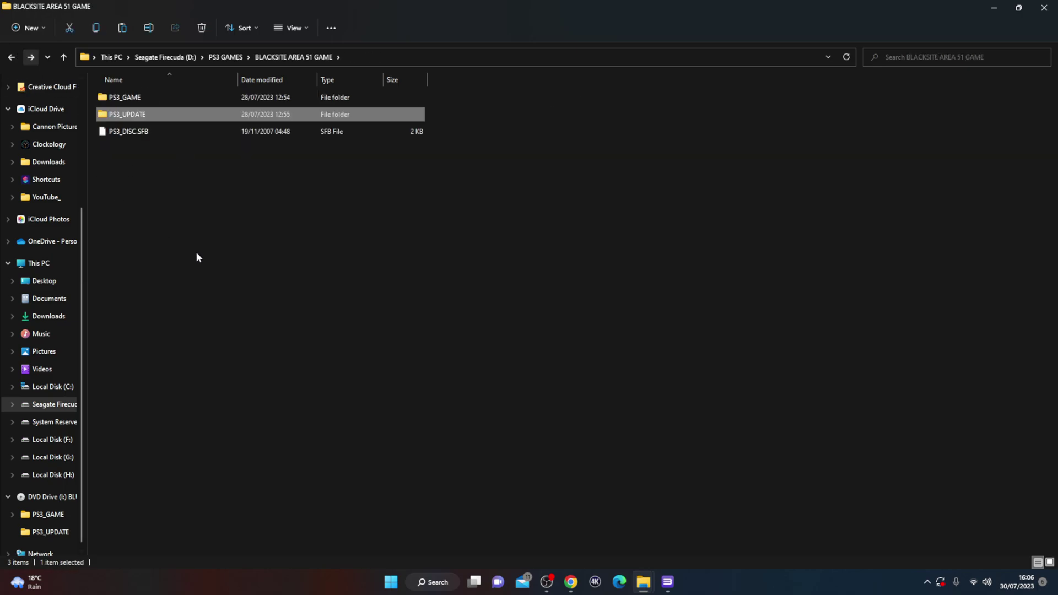
left_click(205, 130)
left_click(189, 157)
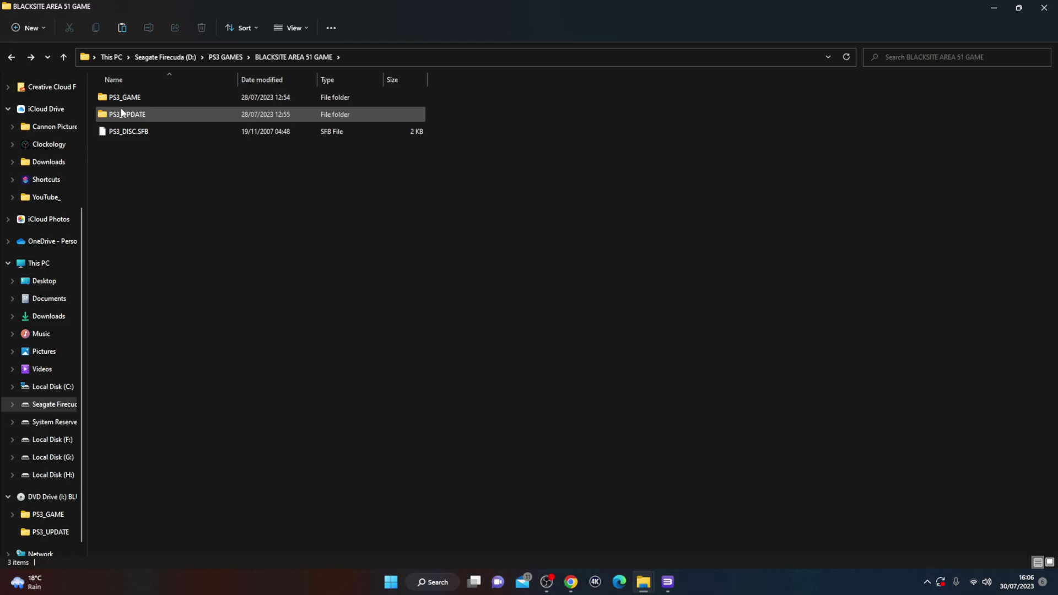
left_click(11, 57)
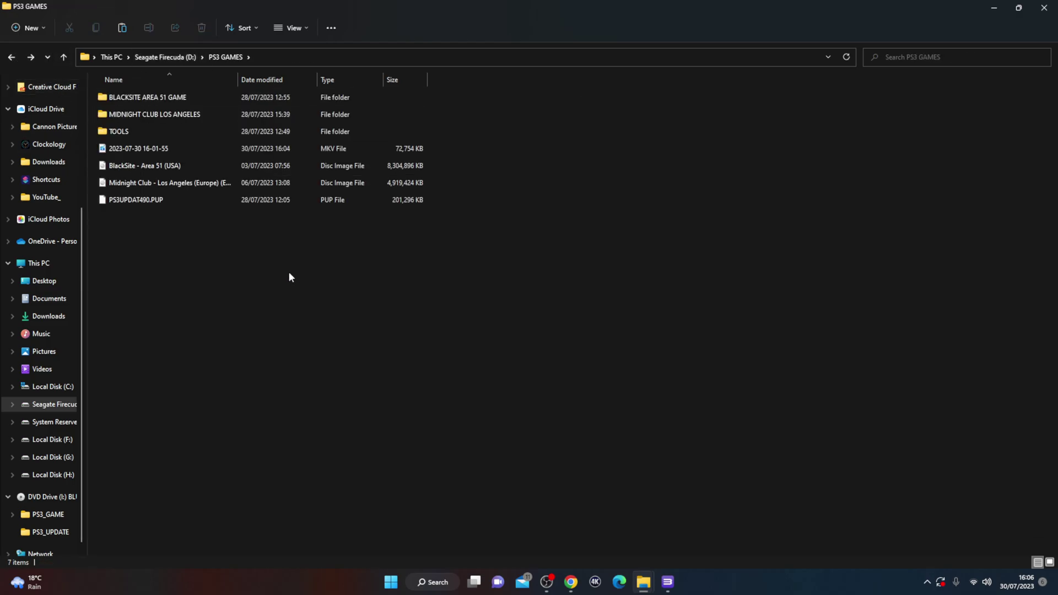
Switch to RPCS3, add the BLACKSITE AREA 51 GAME folder from PS3 GAMES, and widen the game list's Name column to fit.
left_click(667, 582)
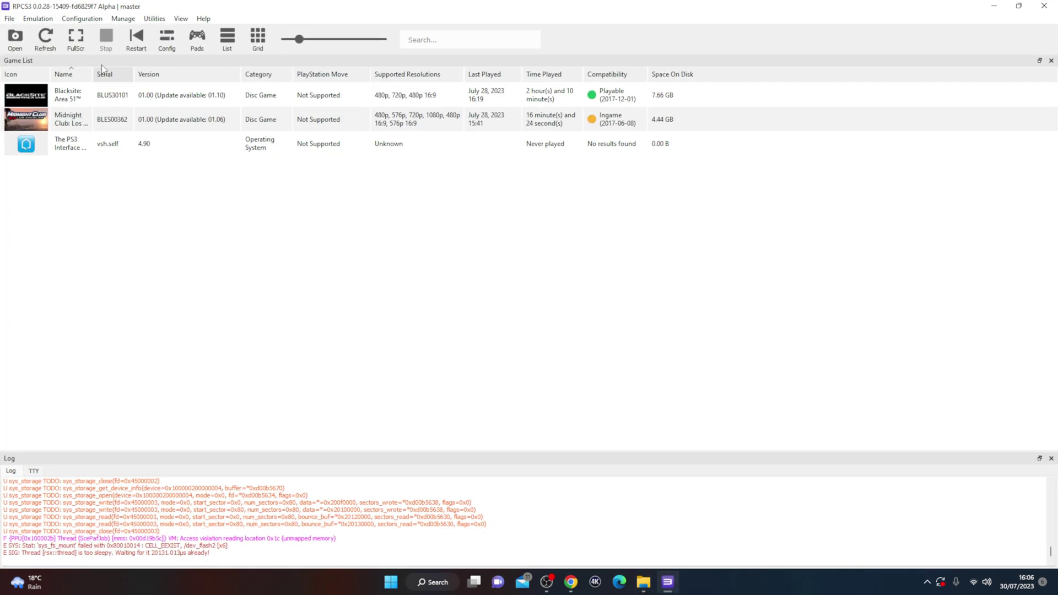
left_click(10, 19)
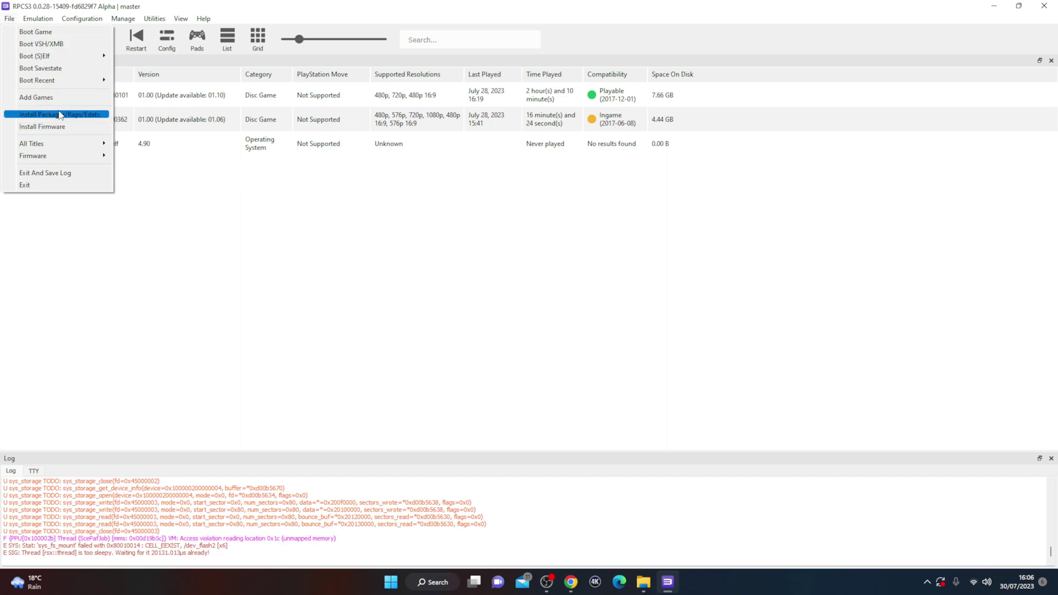
left_click(36, 97)
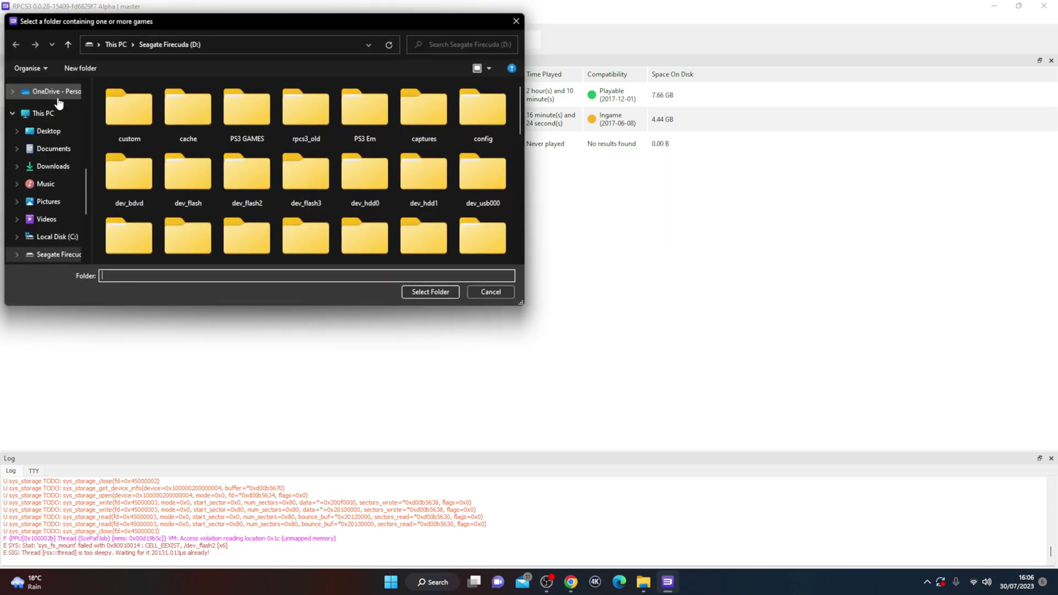
double_click(243, 119)
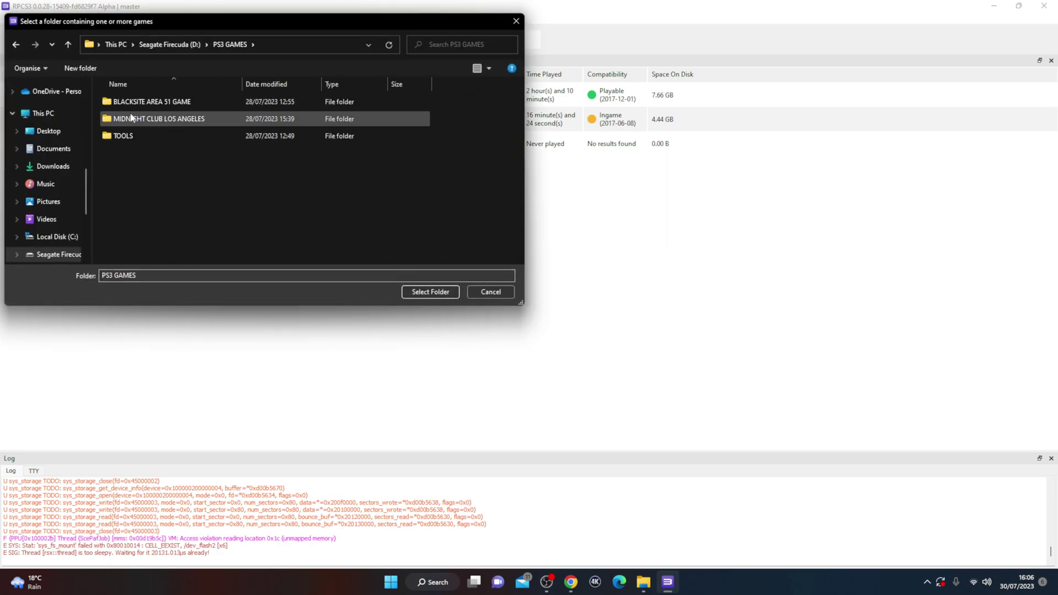
left_click(153, 102)
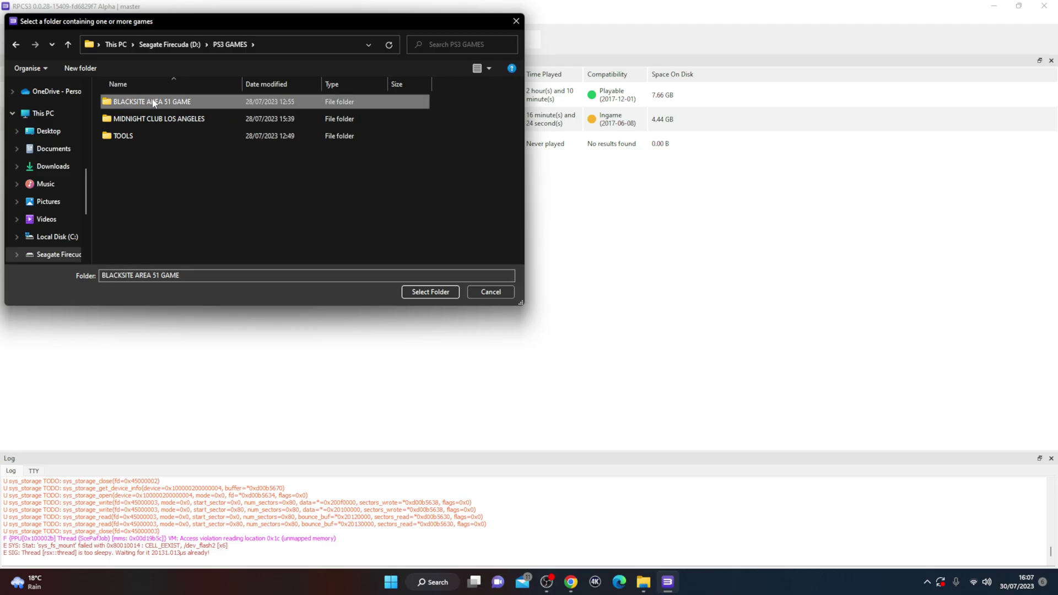
left_click(429, 293)
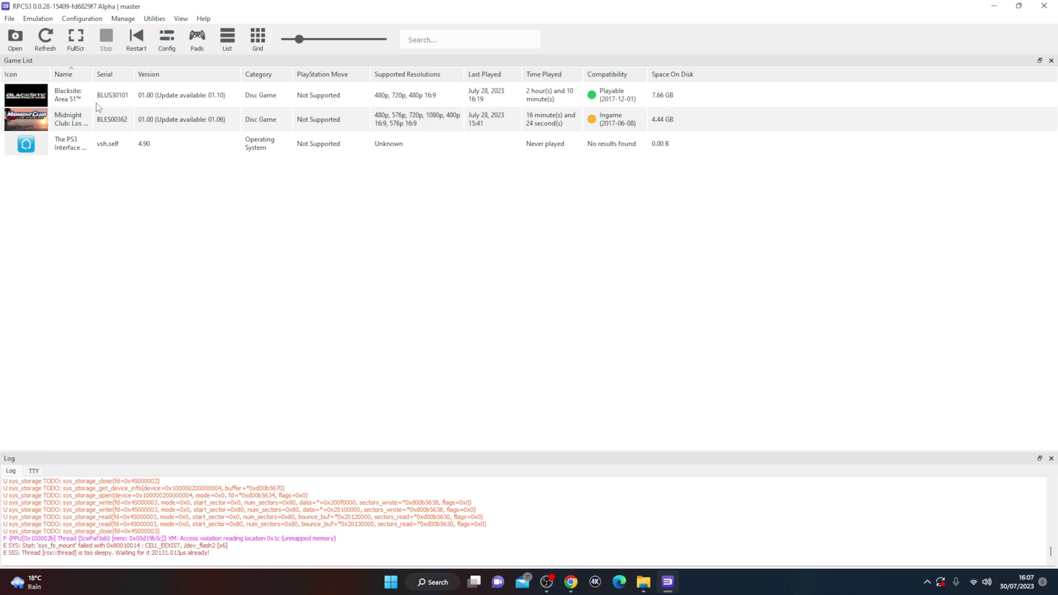
double_click(93, 73)
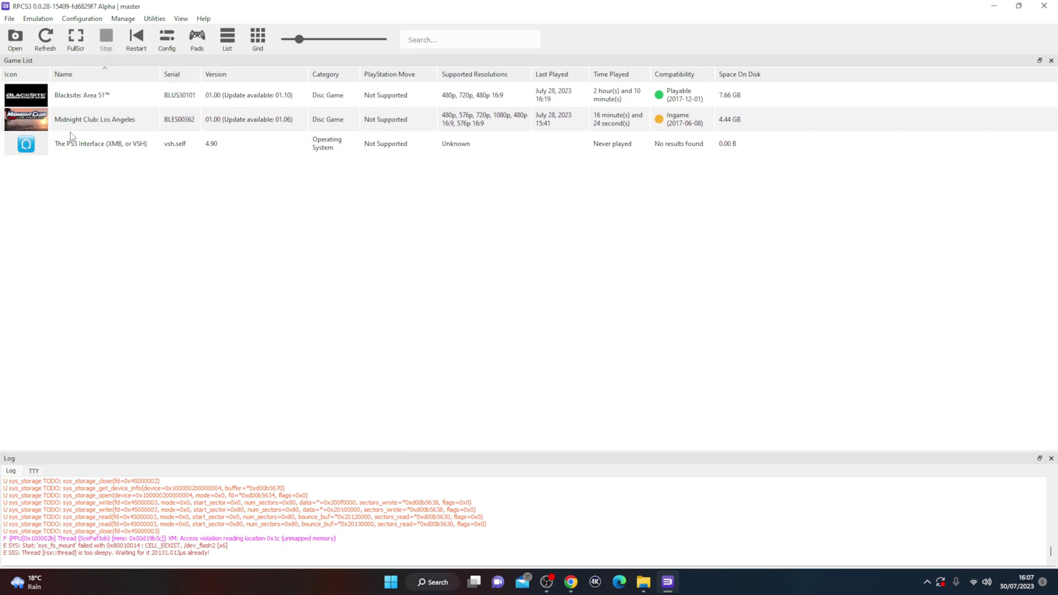
Switch to the PS3 GAMES folder in File Explorer and inspect the contents of MIDNIGHT CLUB LOS ANGELES.
left_click(643, 582)
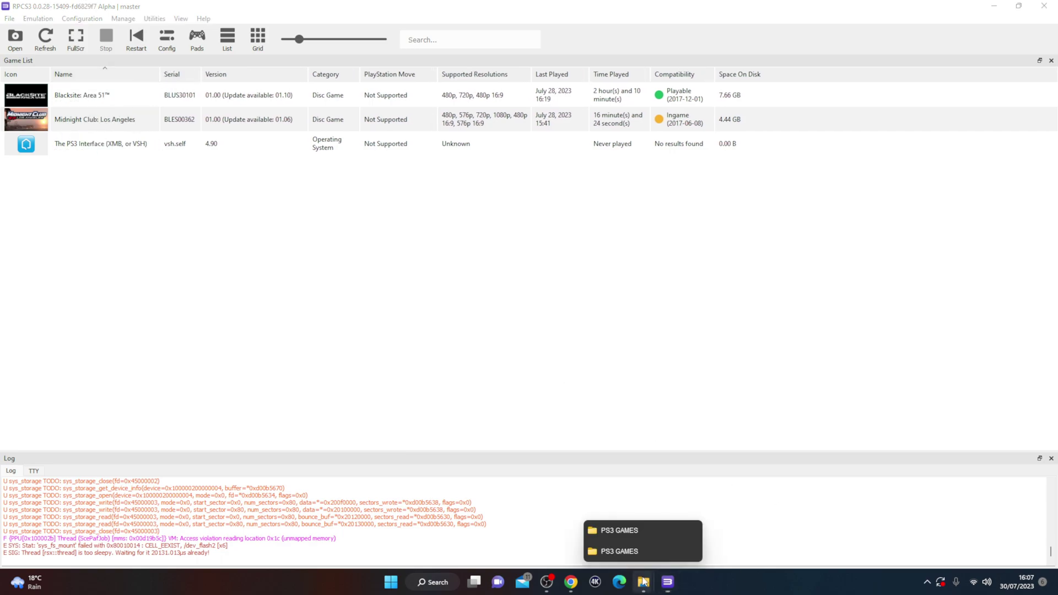
left_click(636, 551)
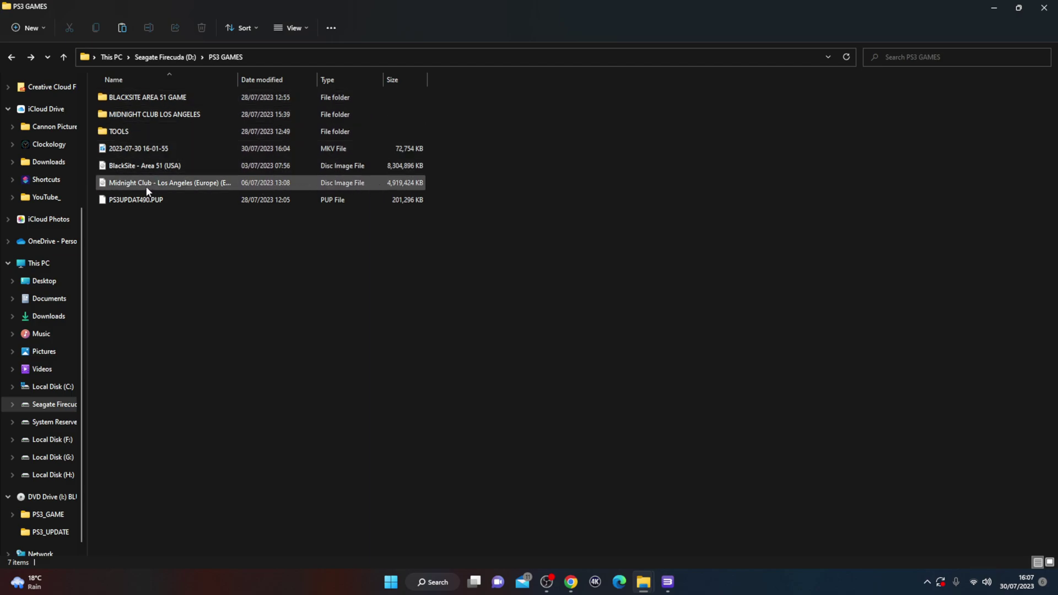
double_click(184, 117)
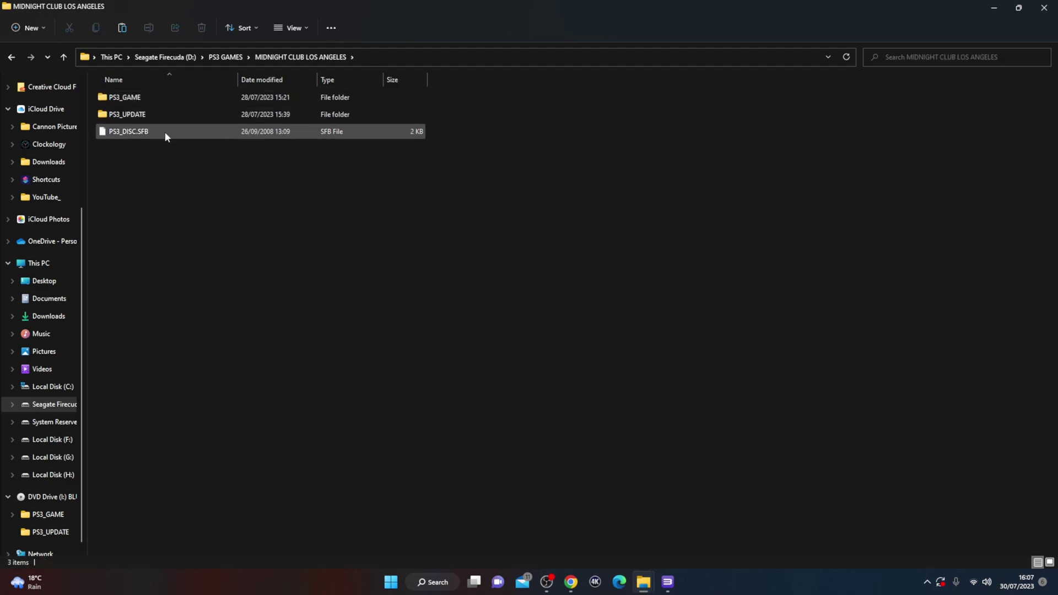
left_click(11, 57)
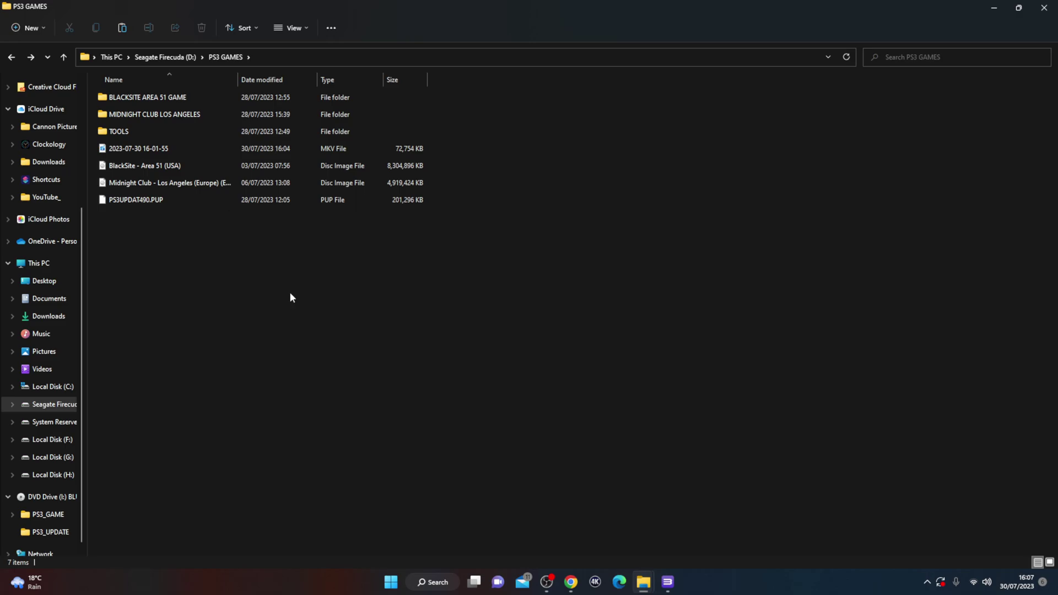
Return to RPCS3, check the compatibility rating of Midnight Club: Los Angeles, and select Blacksite: Area 51 in the game list.
left_click(667, 581)
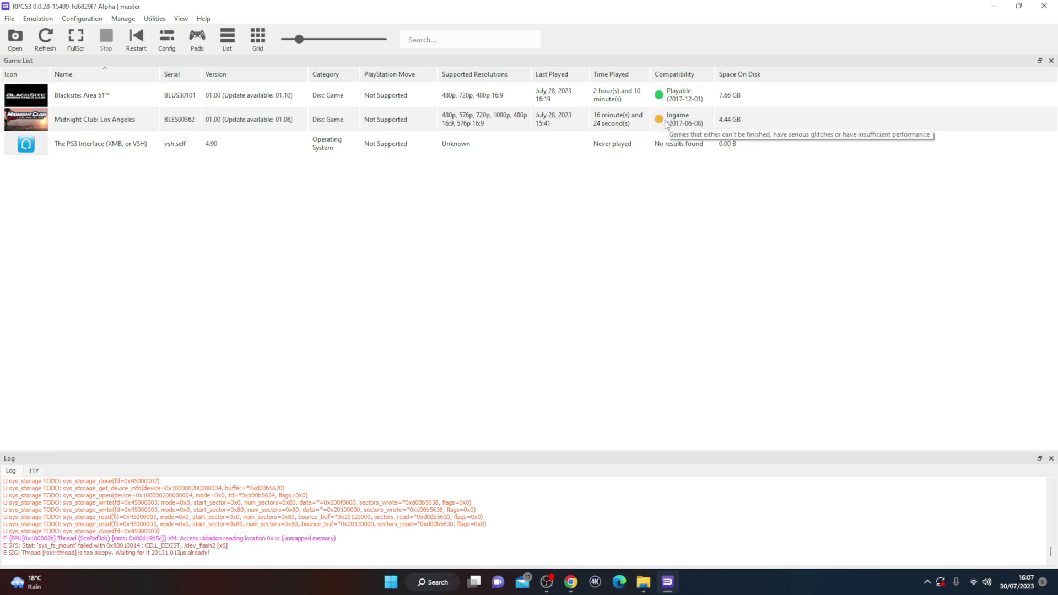
mouse_move(667, 128)
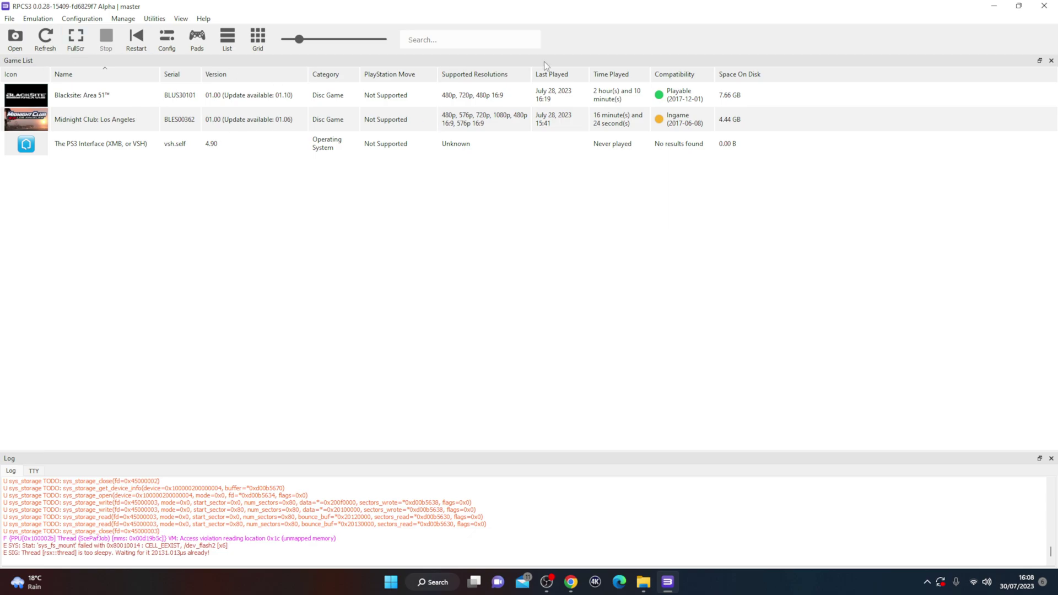
left_click(93, 94)
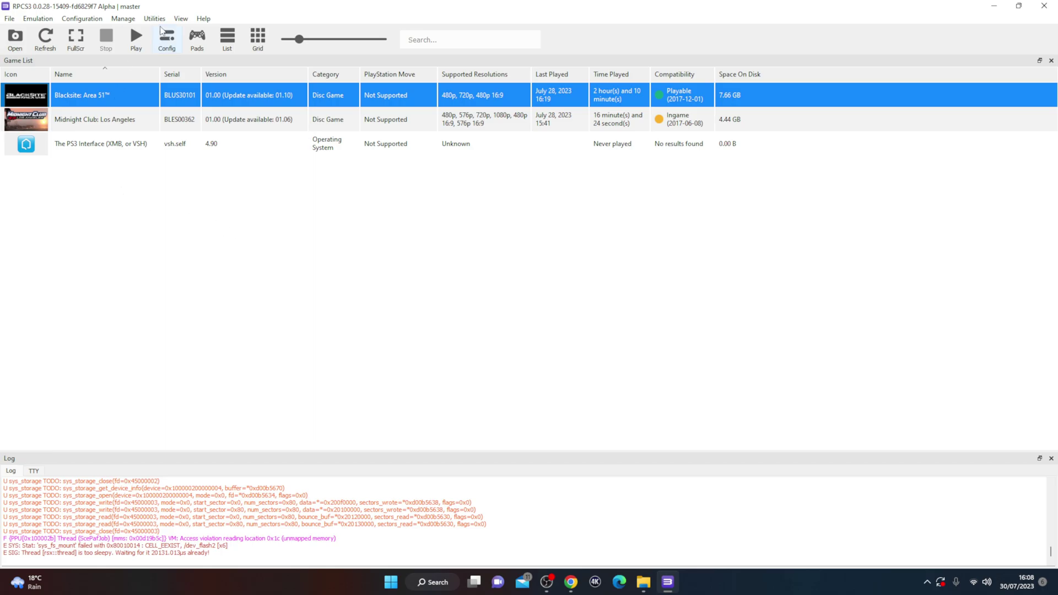
Try XInput as Player 1's gamepad handler, switch it back to DualSense, and review the gamepad settings without saving.
left_click(197, 39)
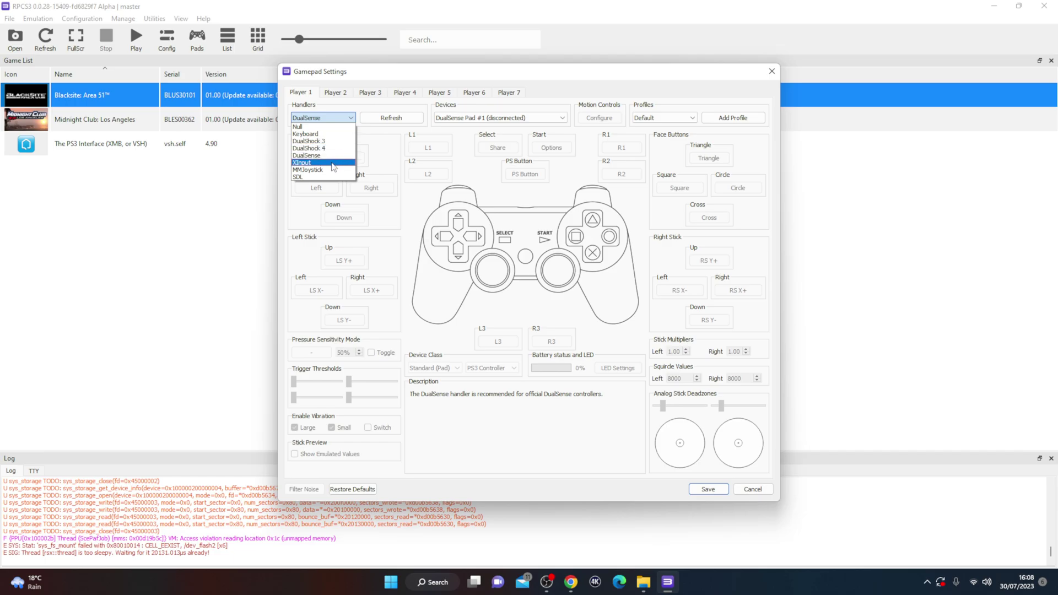
left_click(333, 163)
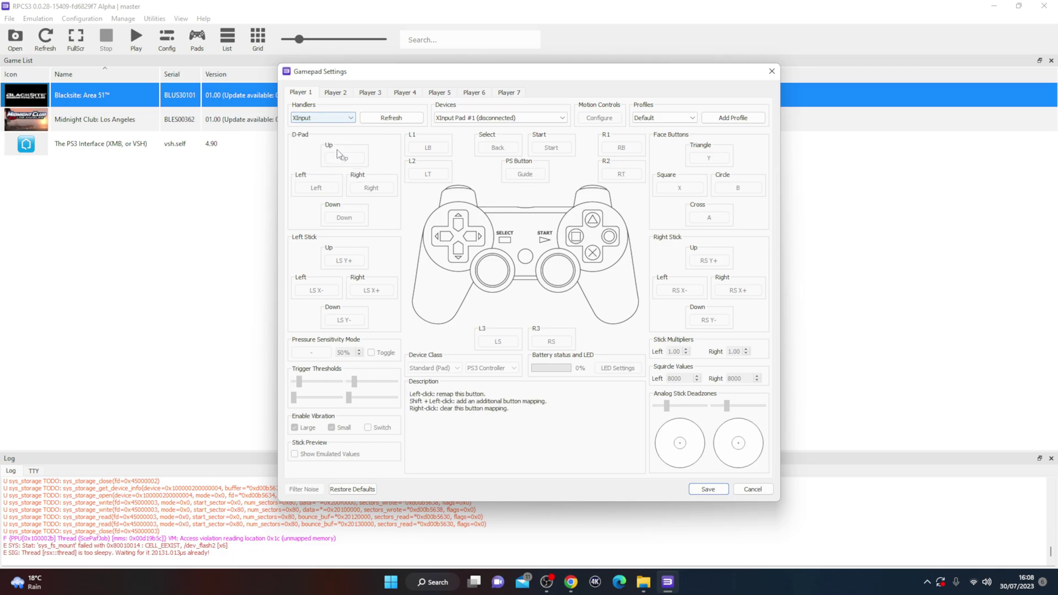
left_click(325, 117)
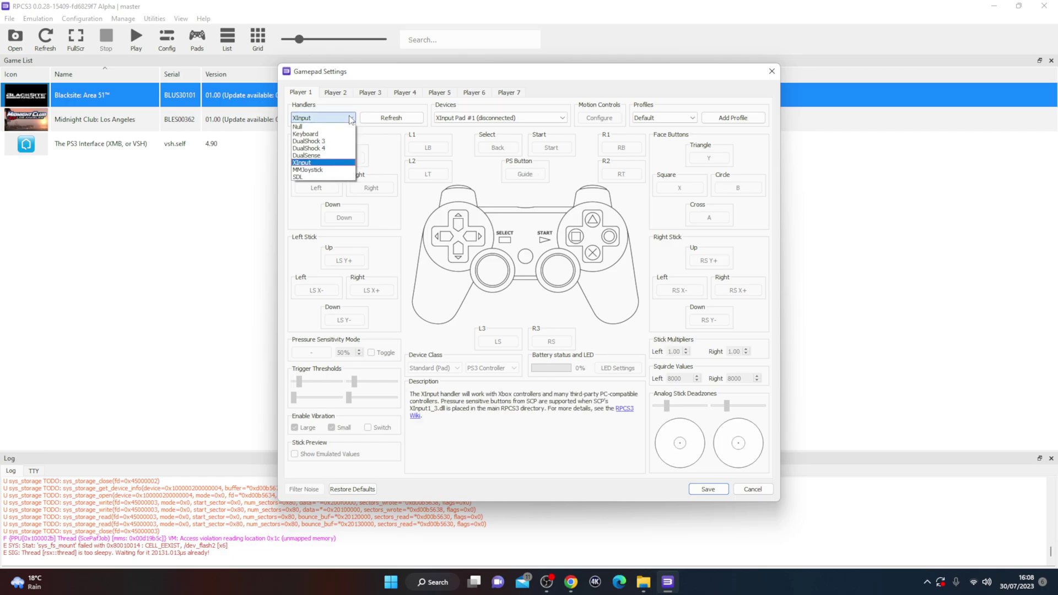
left_click(325, 156)
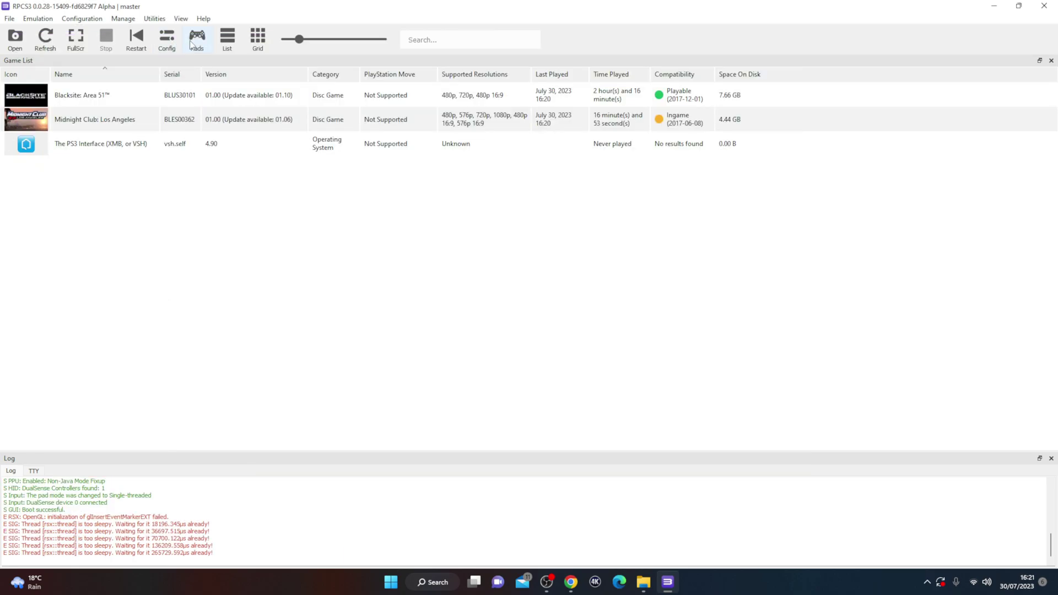
left_click(197, 39)
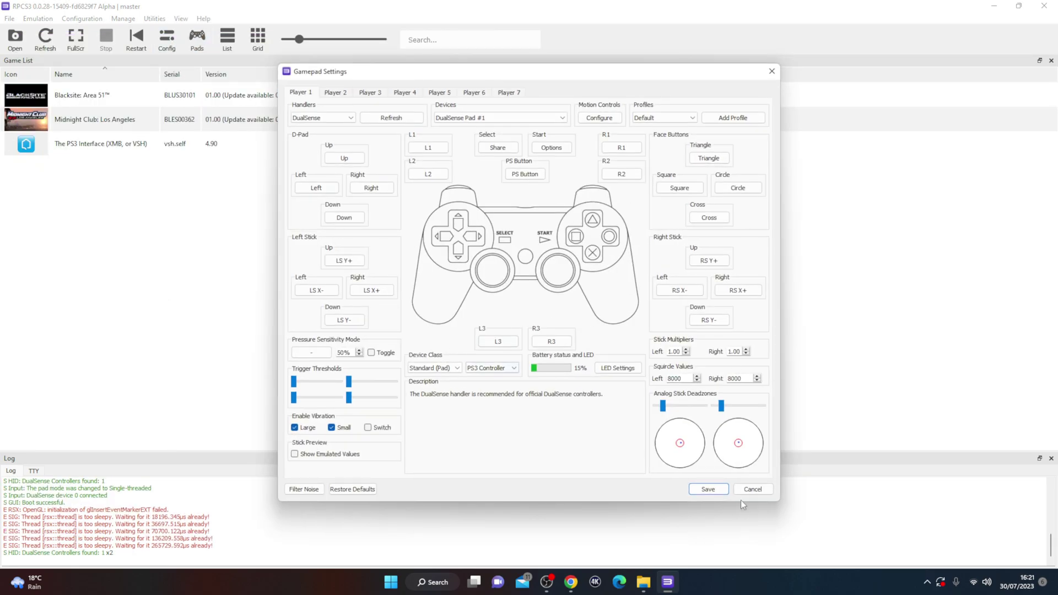
left_click(756, 489)
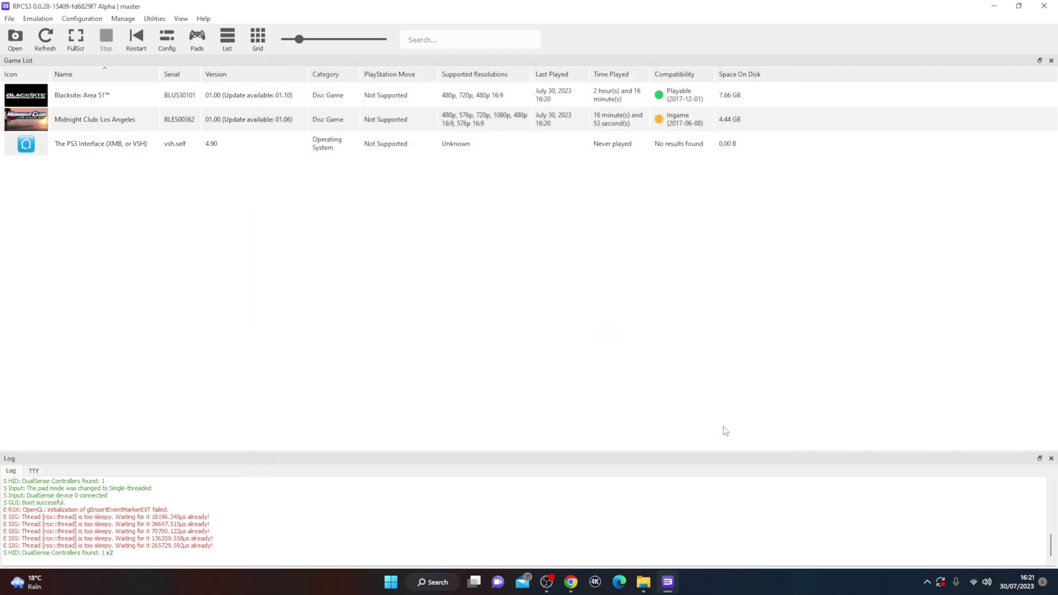
Open the GPU settings and choose OpenGL as the renderer.
left_click(88, 20)
left_click(95, 43)
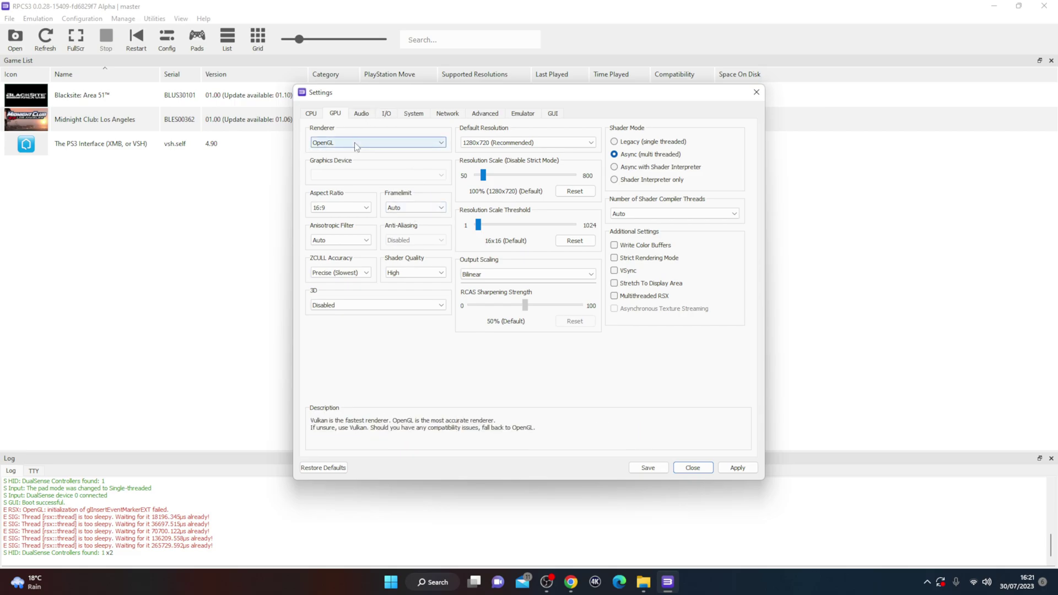
left_click(337, 143)
left_click(351, 160)
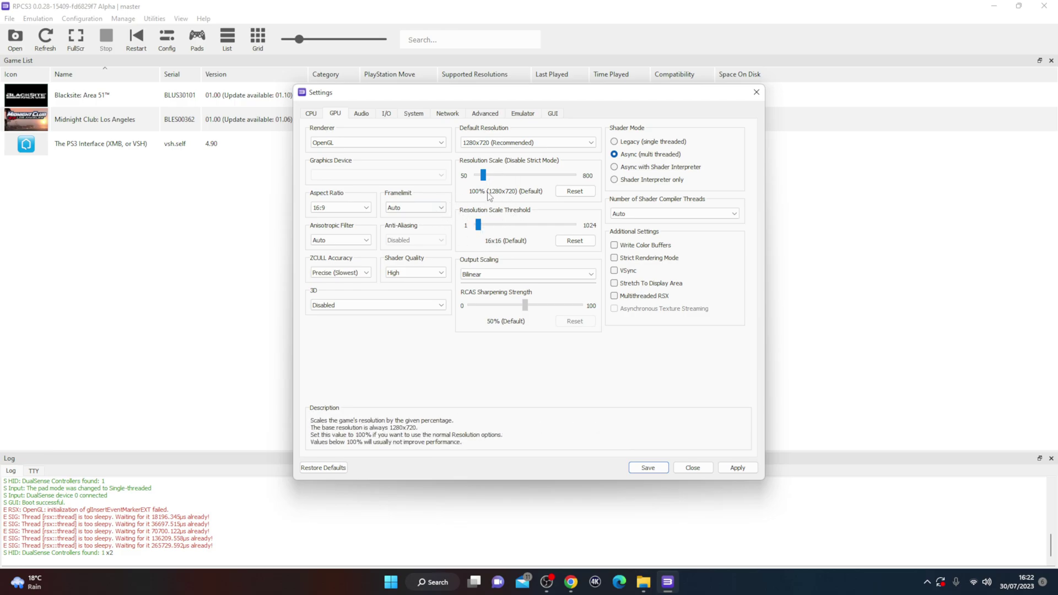
Set the GPU Resolution Scale to 800% (10240x5760) and the Resolution Scale Threshold to 334x334.
left_click(479, 226)
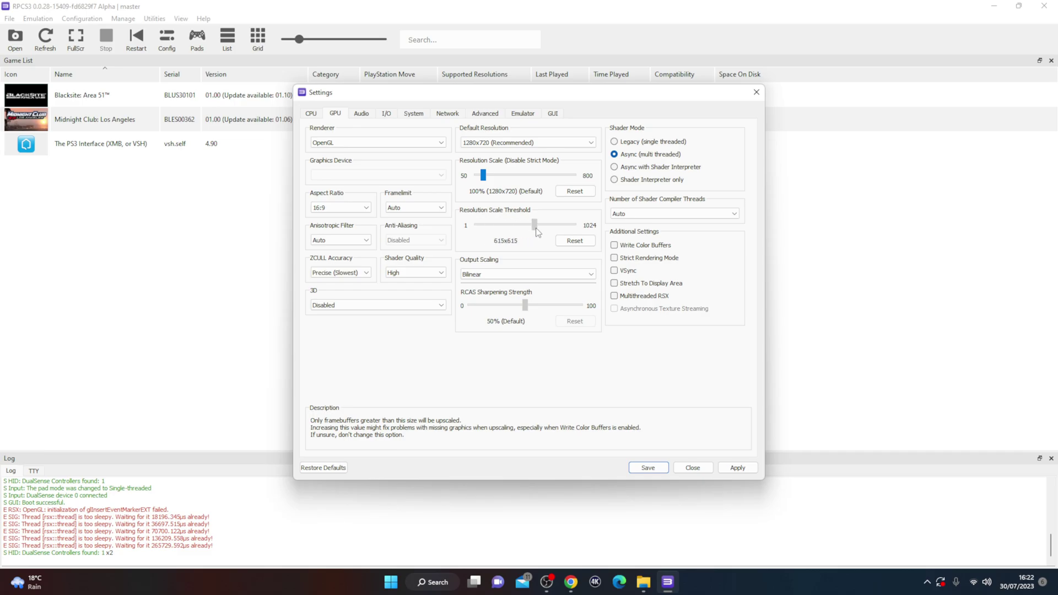
left_click_drag(536, 228, 483, 230)
left_click_drag(483, 175, 490, 180)
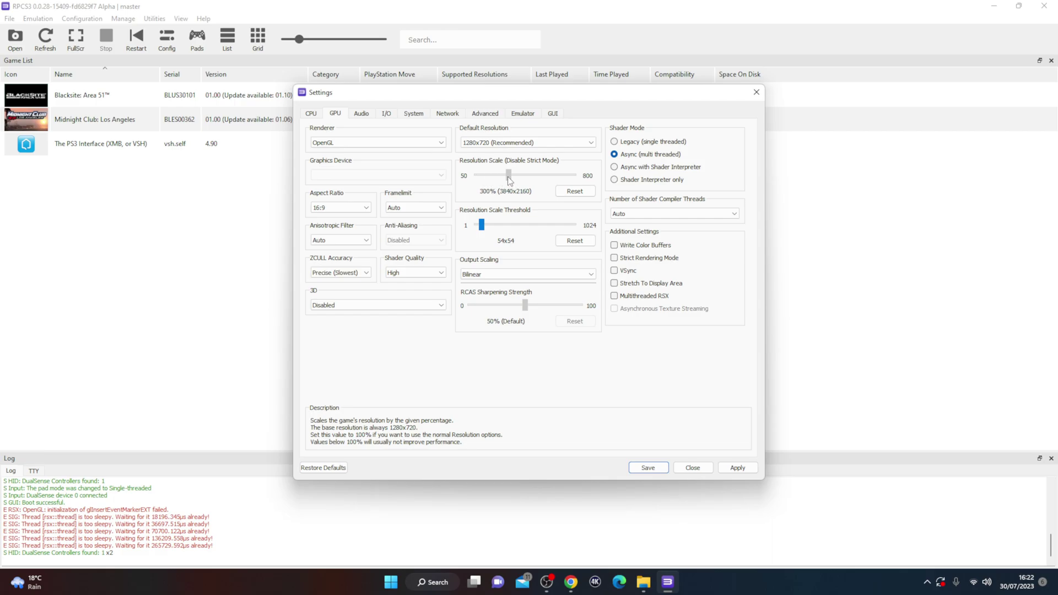
left_click_drag(508, 177, 523, 178)
left_click_drag(481, 225, 508, 224)
left_click_drag(525, 175, 575, 175)
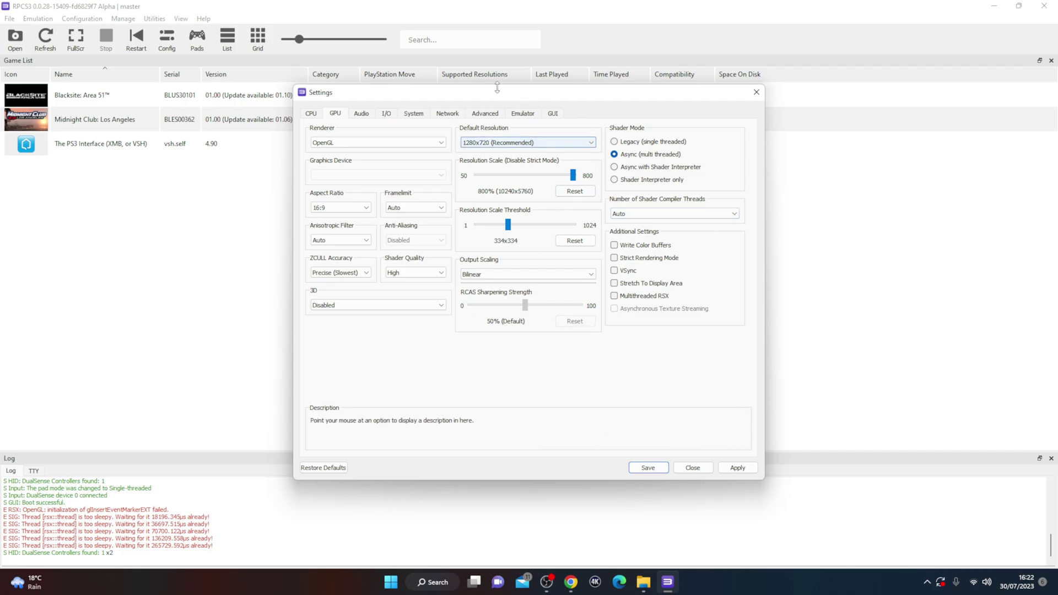
Review the Emulator settings, including the option to start games in fullscreen mode, and close the settings window without saving.
left_click(518, 117)
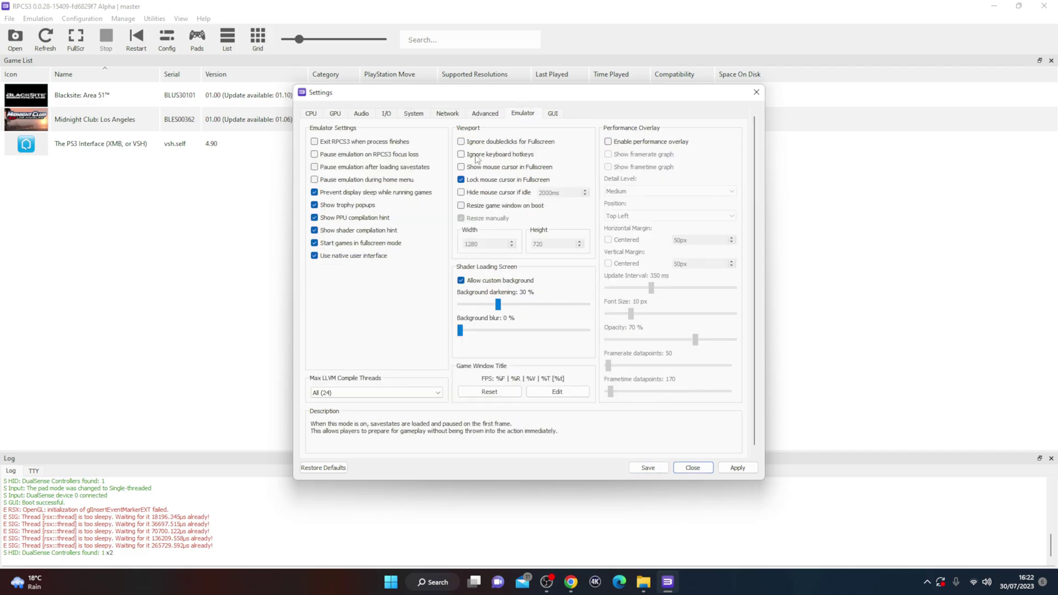
left_click(440, 244)
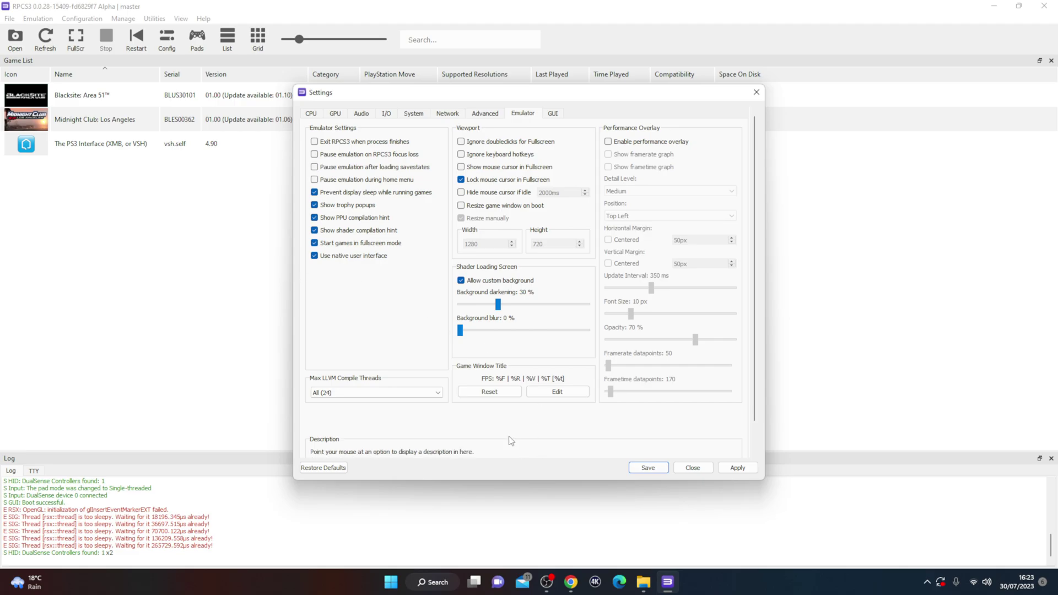
left_click(692, 467)
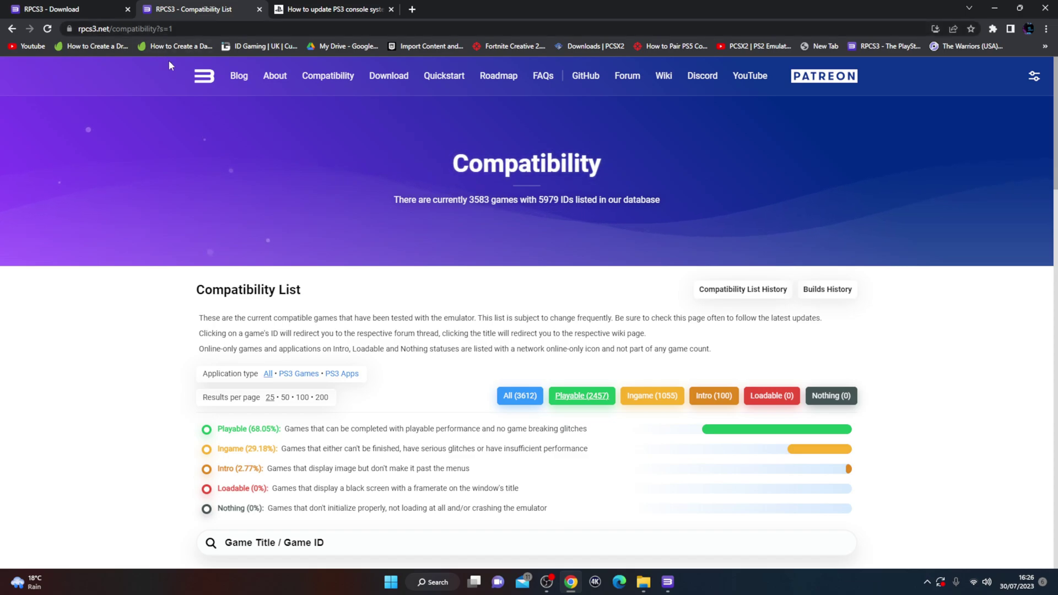
Examine the RPCS3 website's compatibility list, including the status category definitions, the alphabetical filter and the games rated Playable.
left_click_drag(439, 157, 654, 160)
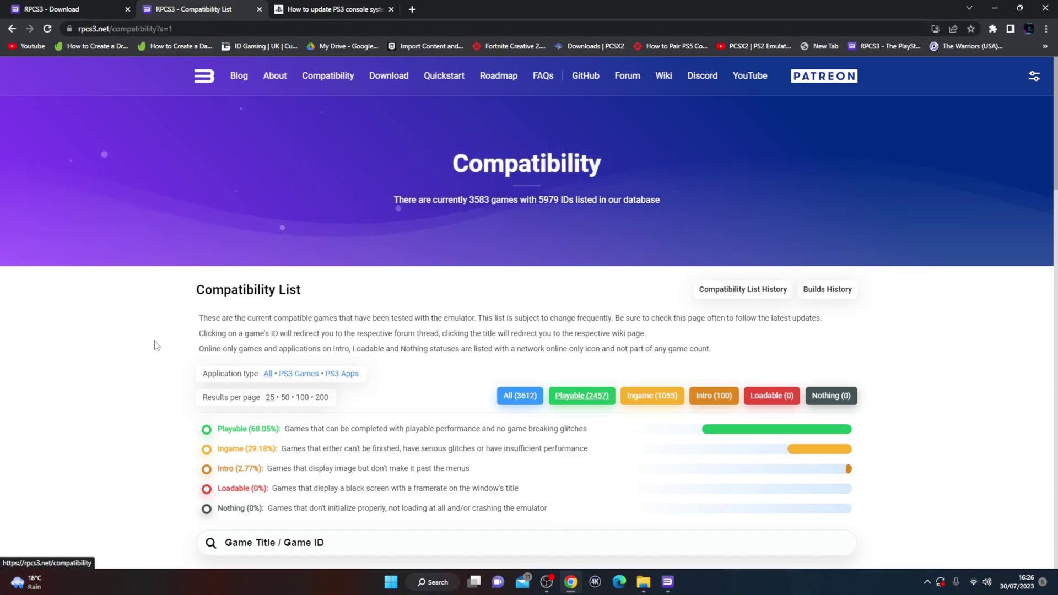
scroll(105, 342, "down", 5)
scroll(388, 319, "down", 6)
scroll(276, 314, "up", 6)
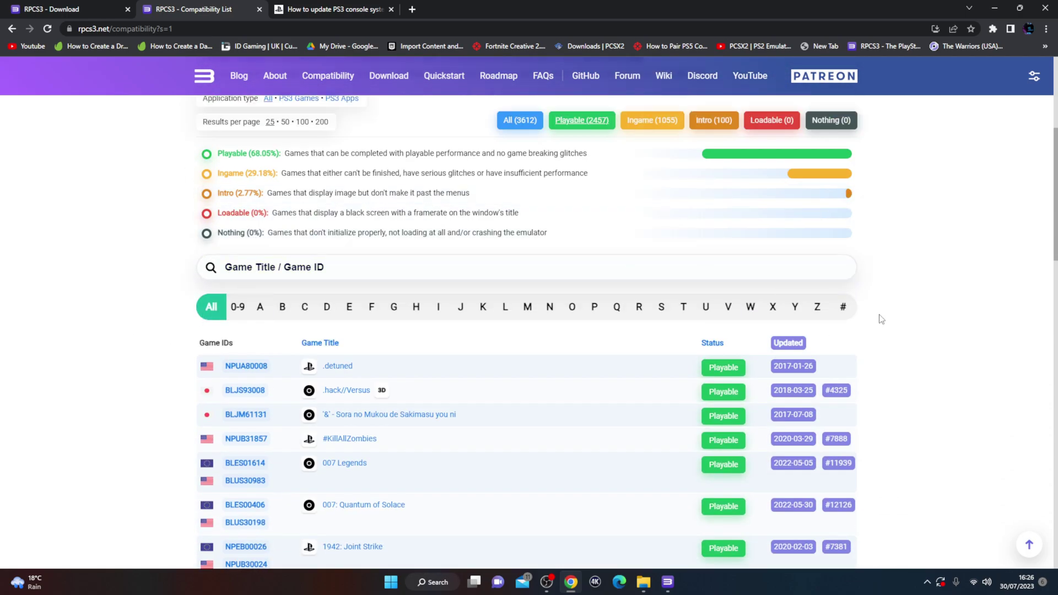
left_click(401, 274)
left_click(401, 292)
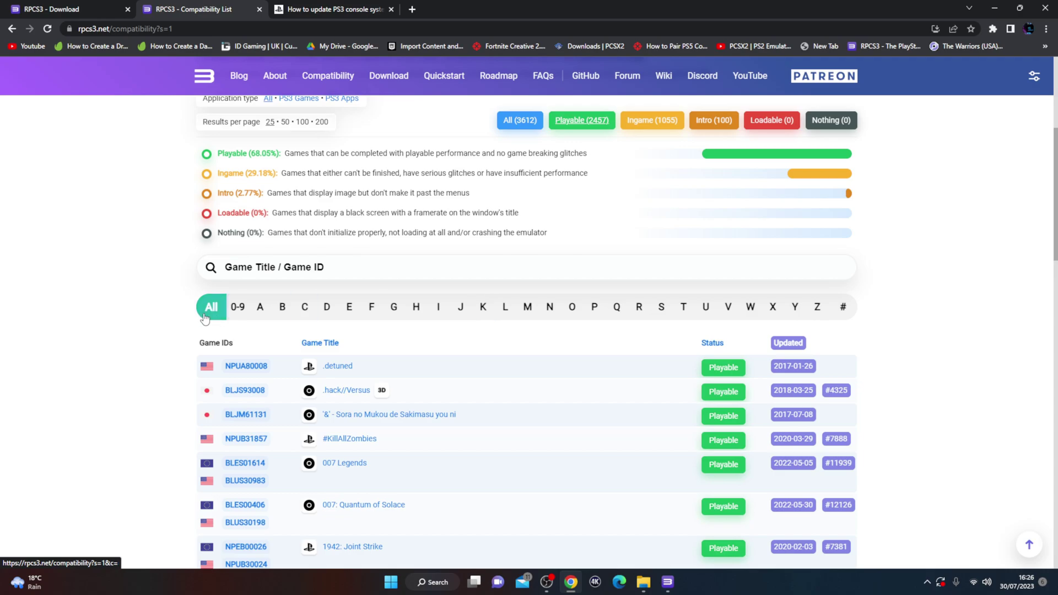
scroll(408, 220, "down", 4)
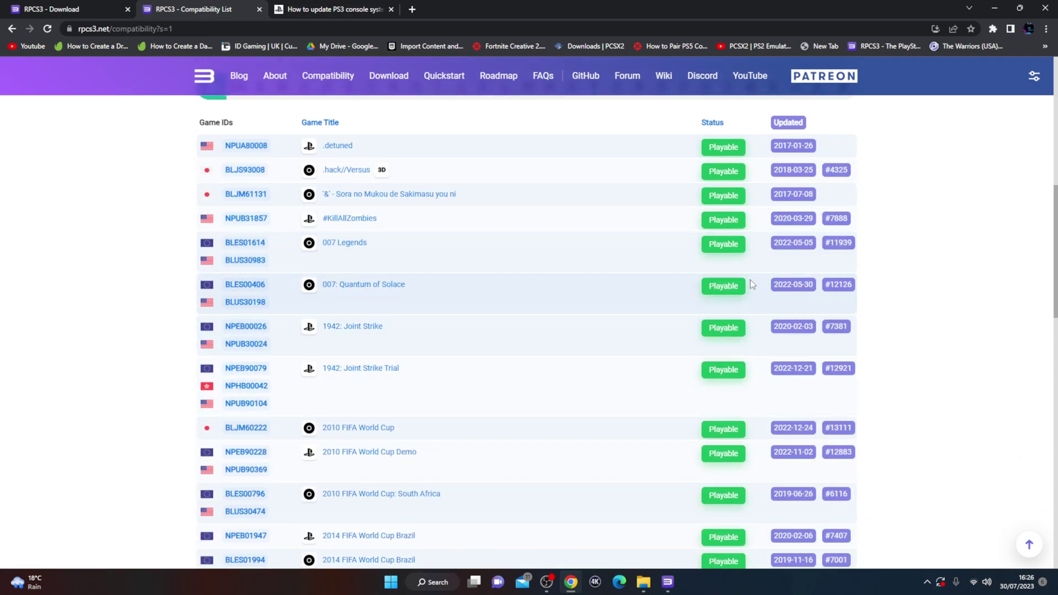
scroll(749, 280, "up", 2)
scroll(397, 358, "up", 2)
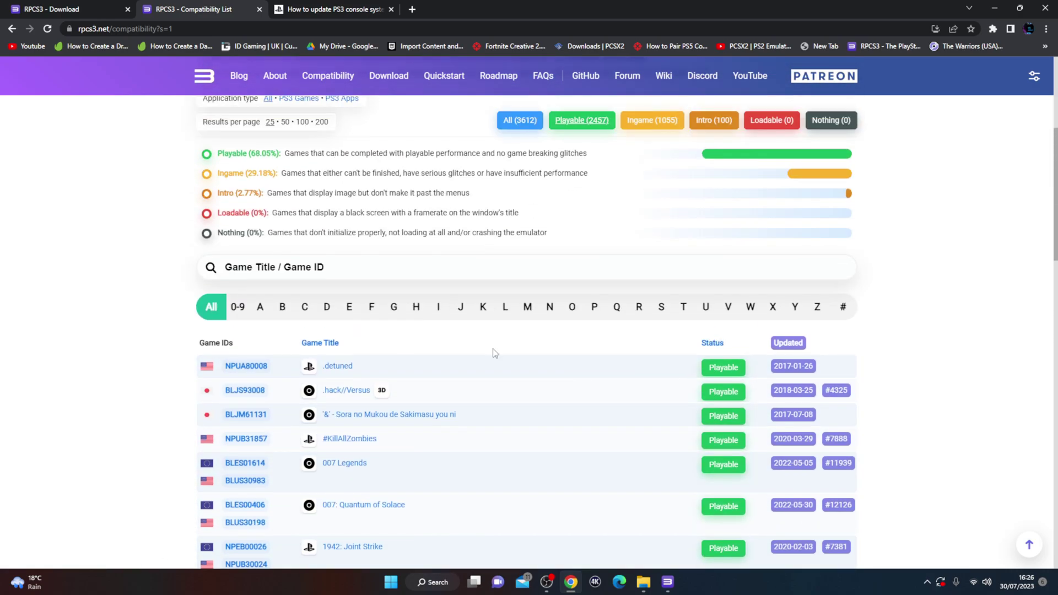
scroll(633, 366, "down", 5)
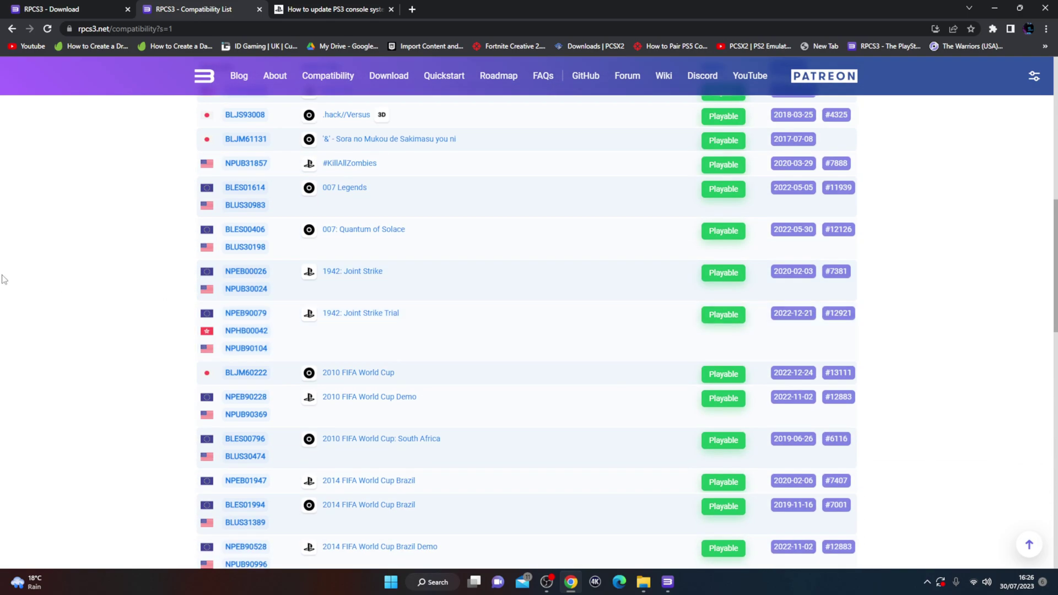
scroll(83, 330, "up", 6)
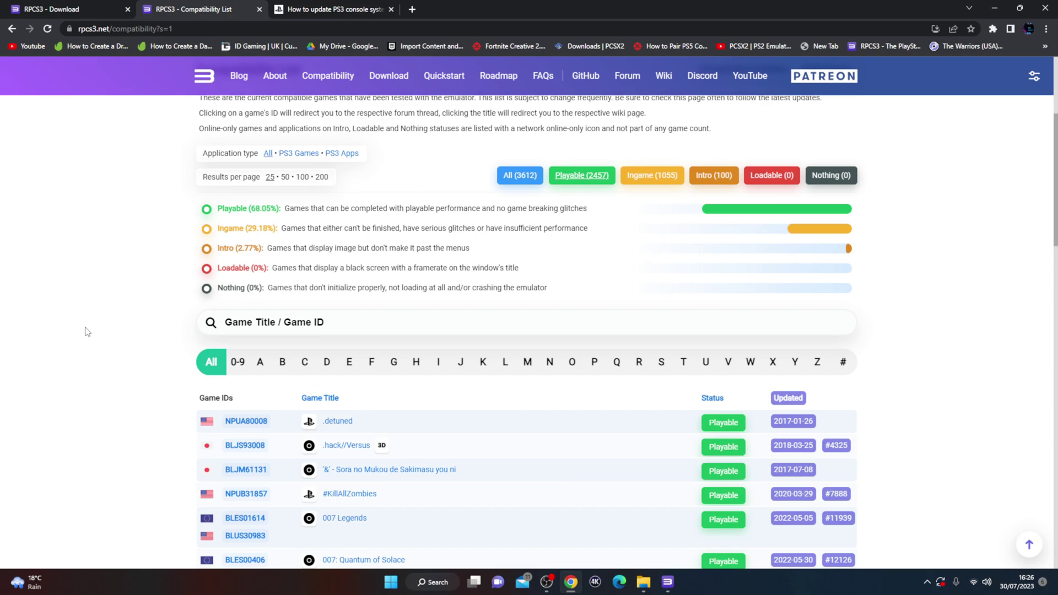
Check Midnight Club: Los Angeles' compatibility rating in RPCS3, and read the Ingame category's definition on the compatibility page in Chrome.
left_click(667, 582)
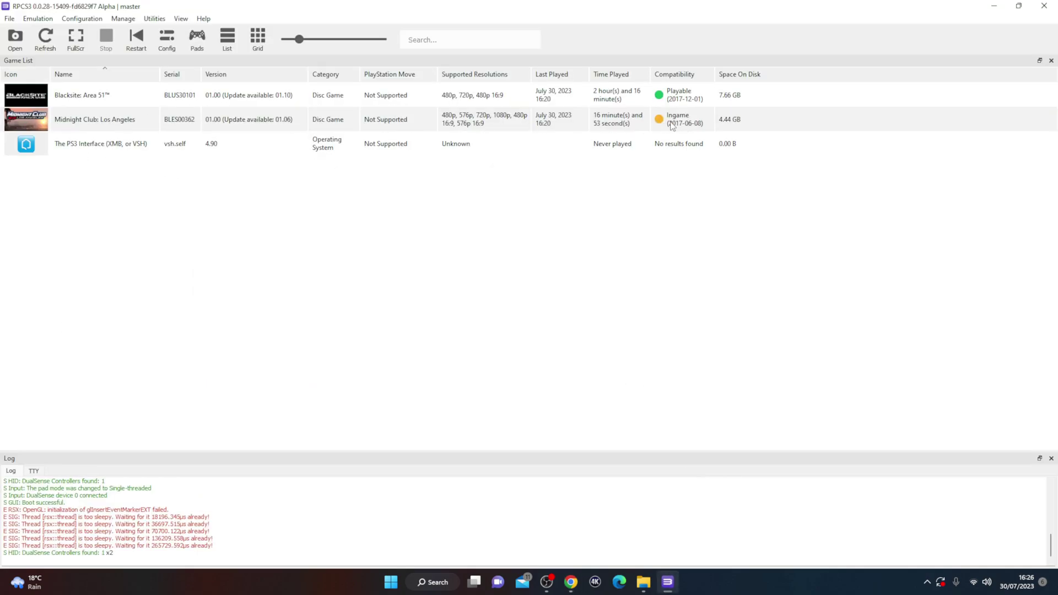
left_click(570, 581)
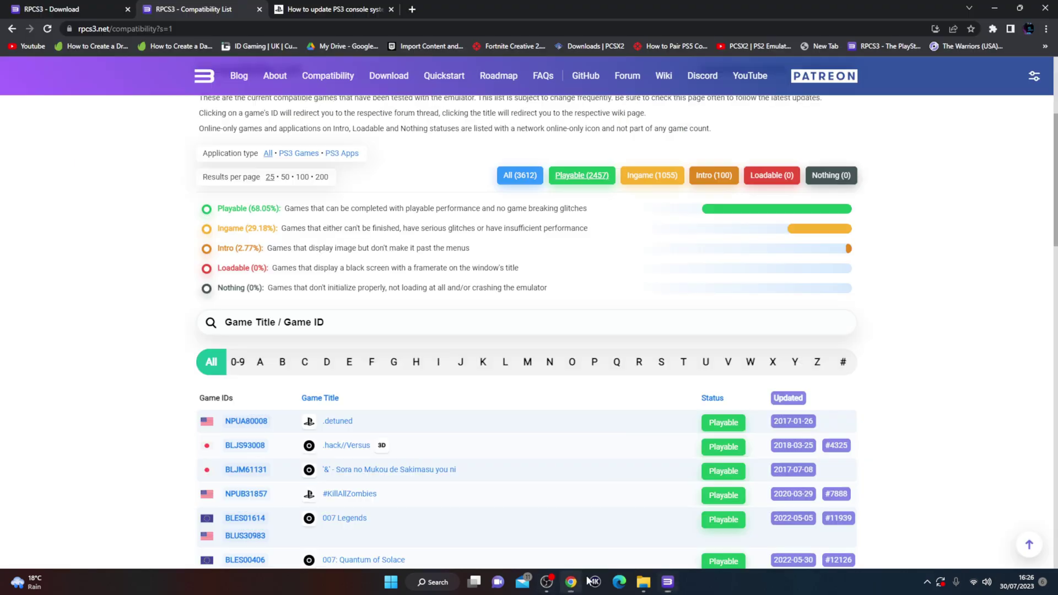
scroll(241, 342, "up", 2)
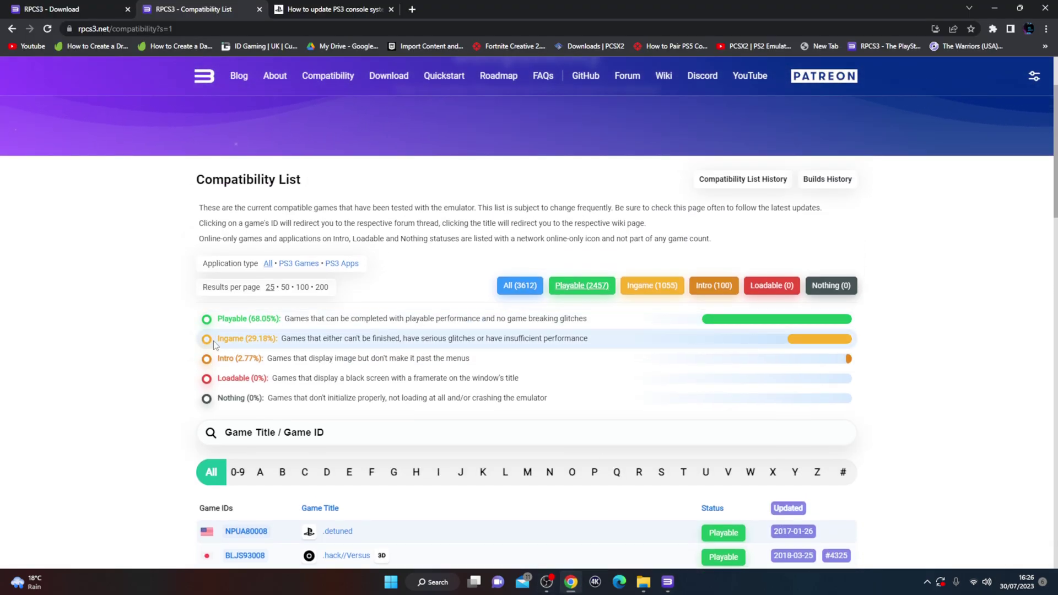
left_click_drag(213, 340, 650, 343)
left_click(81, 371)
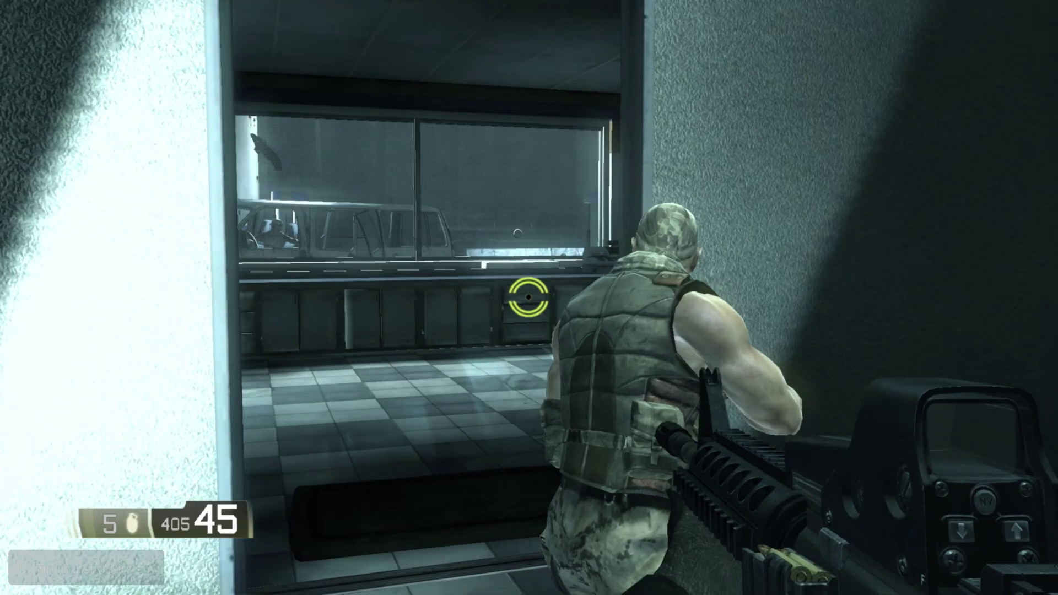
key("w")
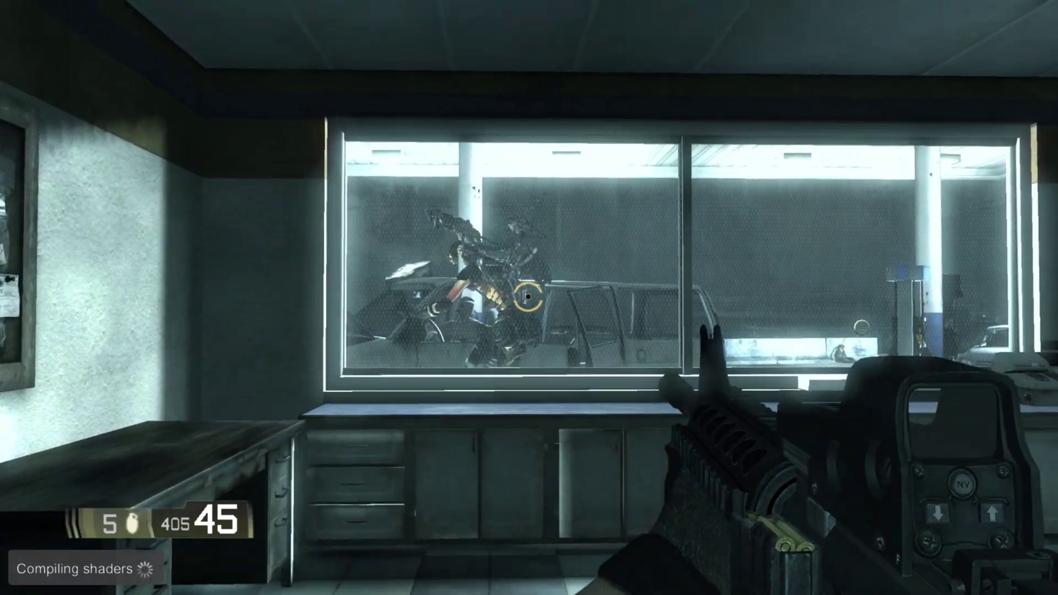
key("s")
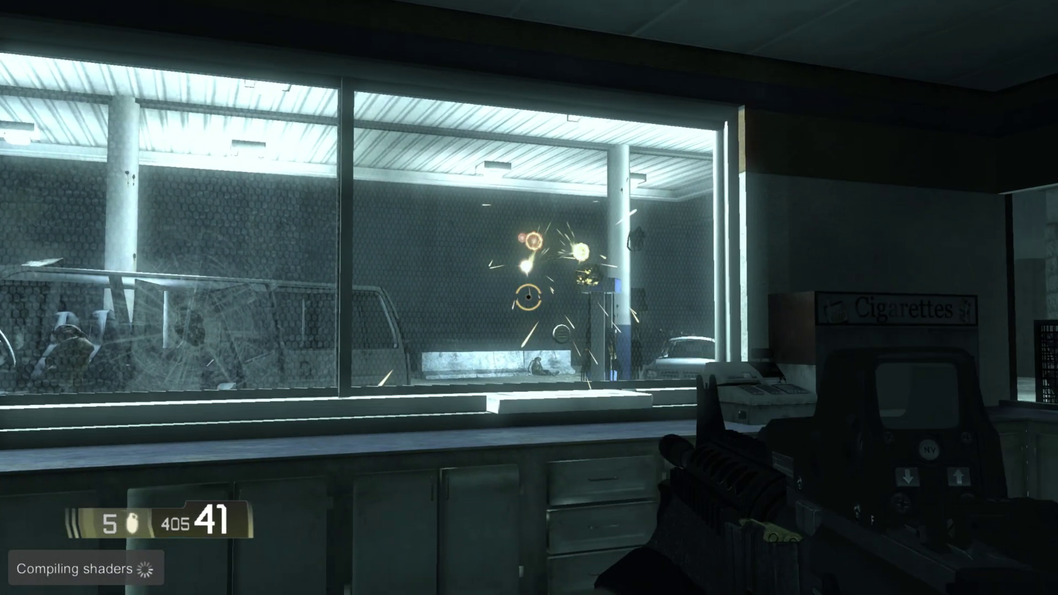
left_click(528, 296)
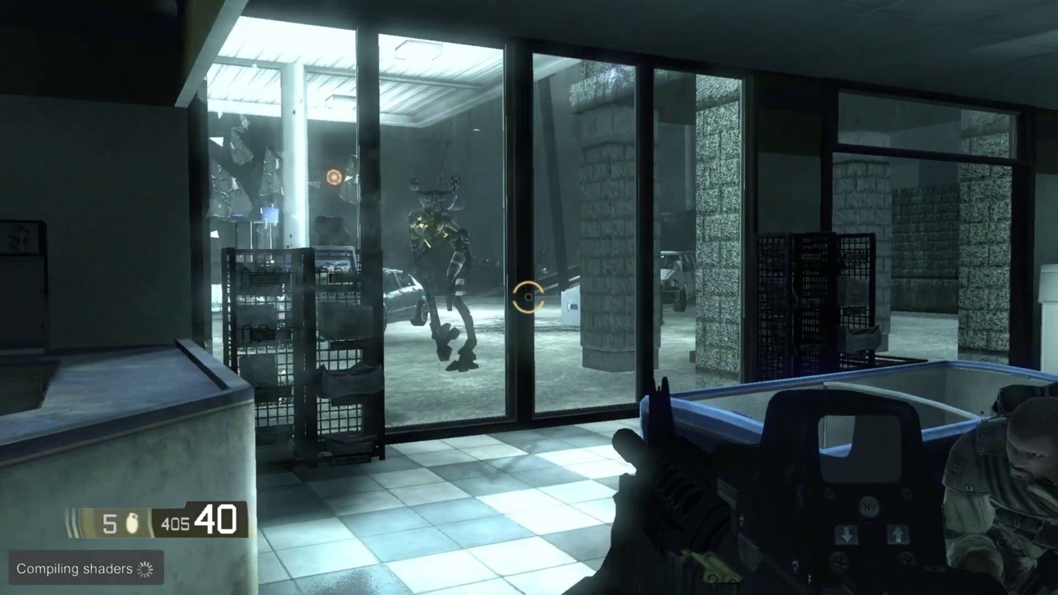
right_click(528, 297)
left_click(527, 296)
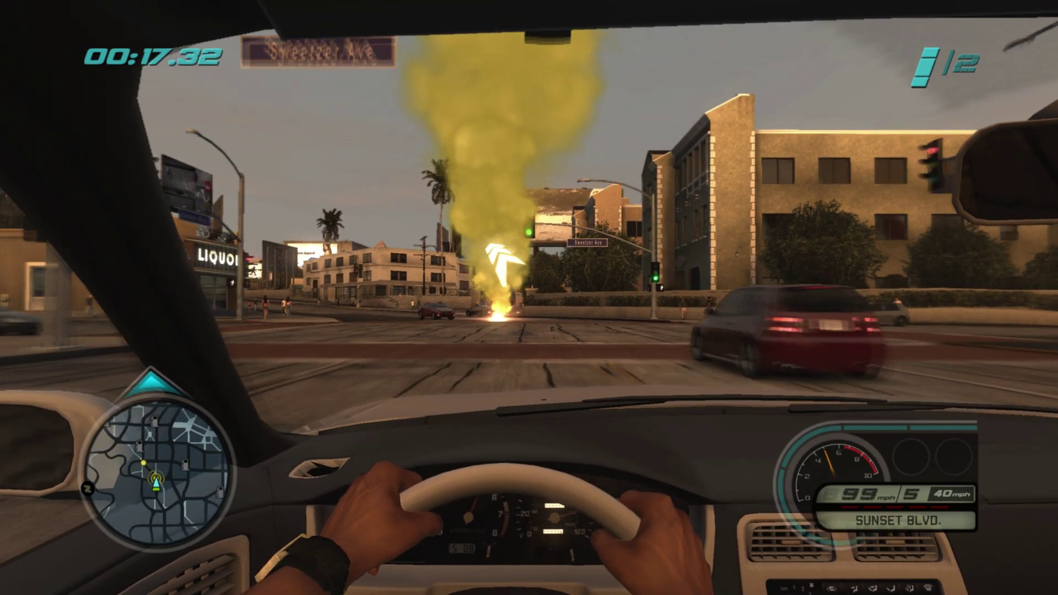
key("a")
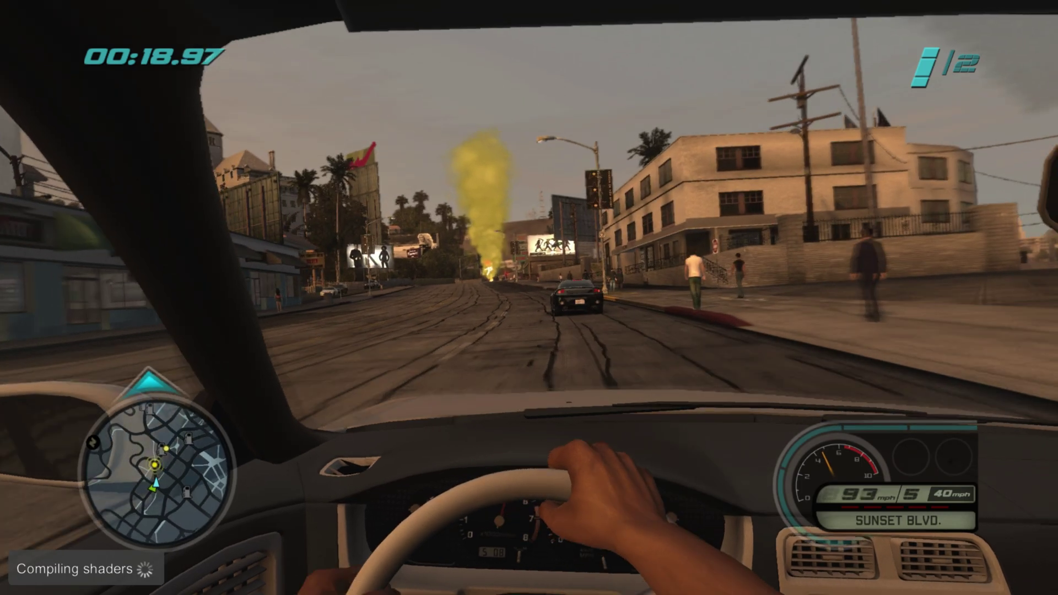
key("d")
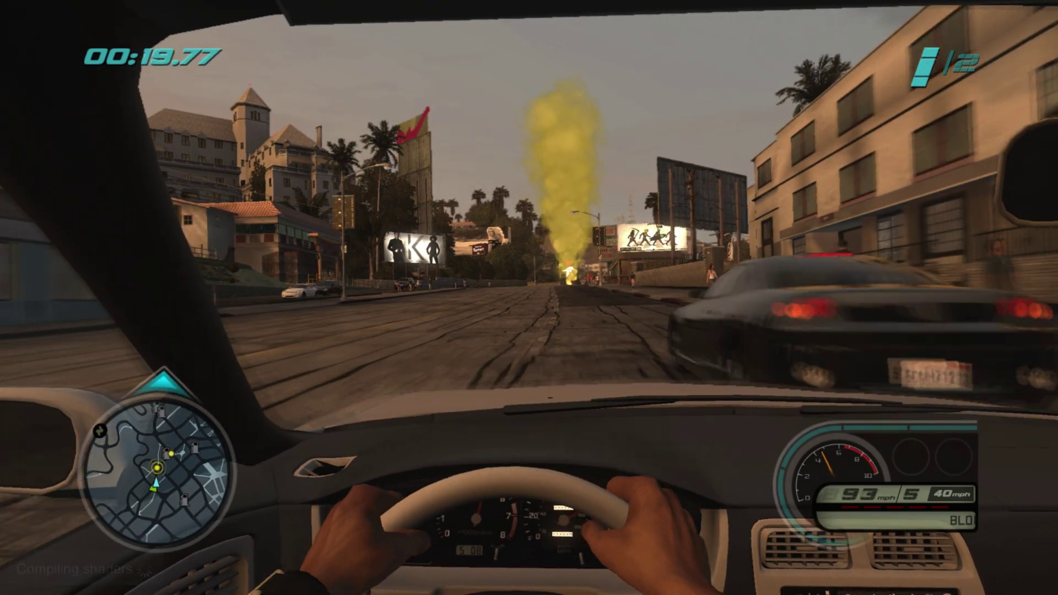
key("d")
key("d")
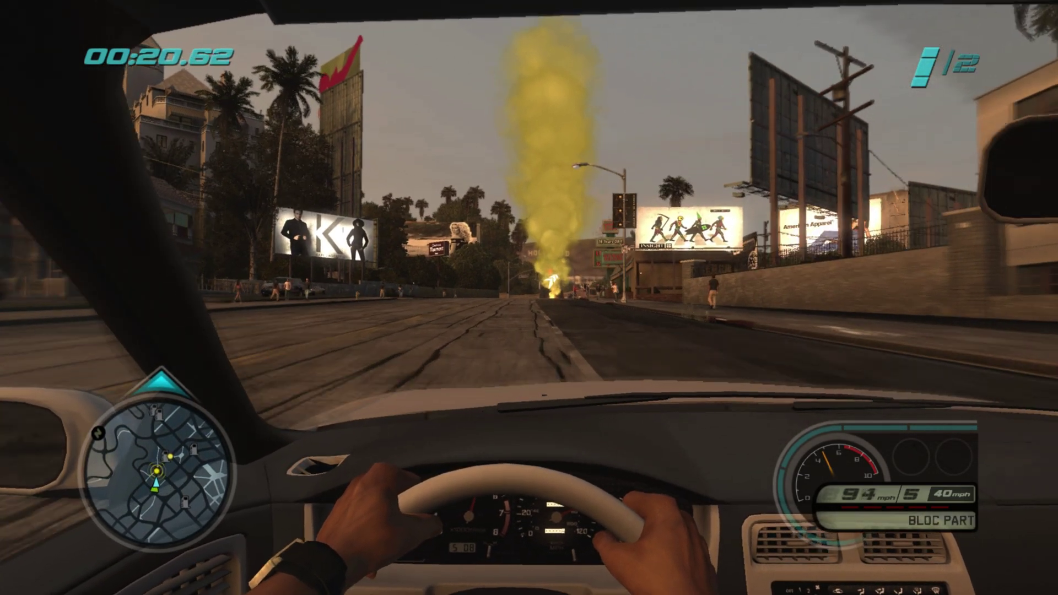
key("d")
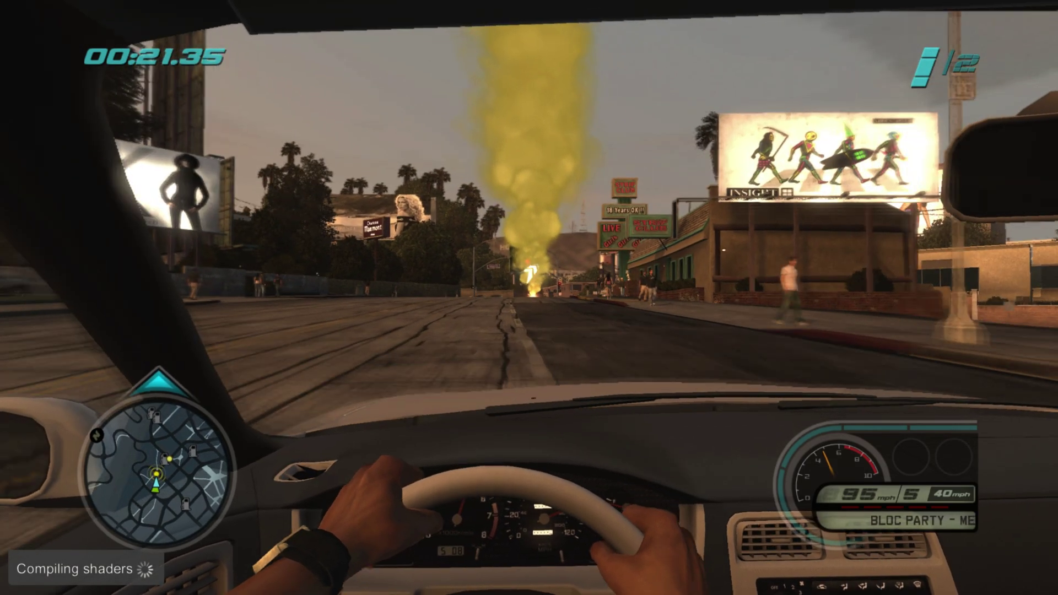
key("d")
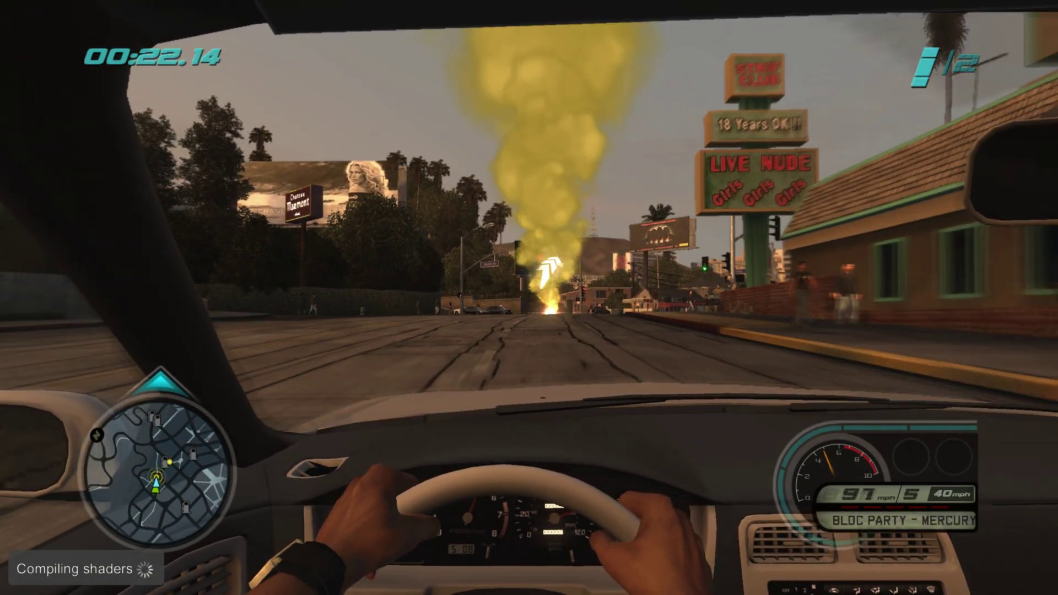
key("d")
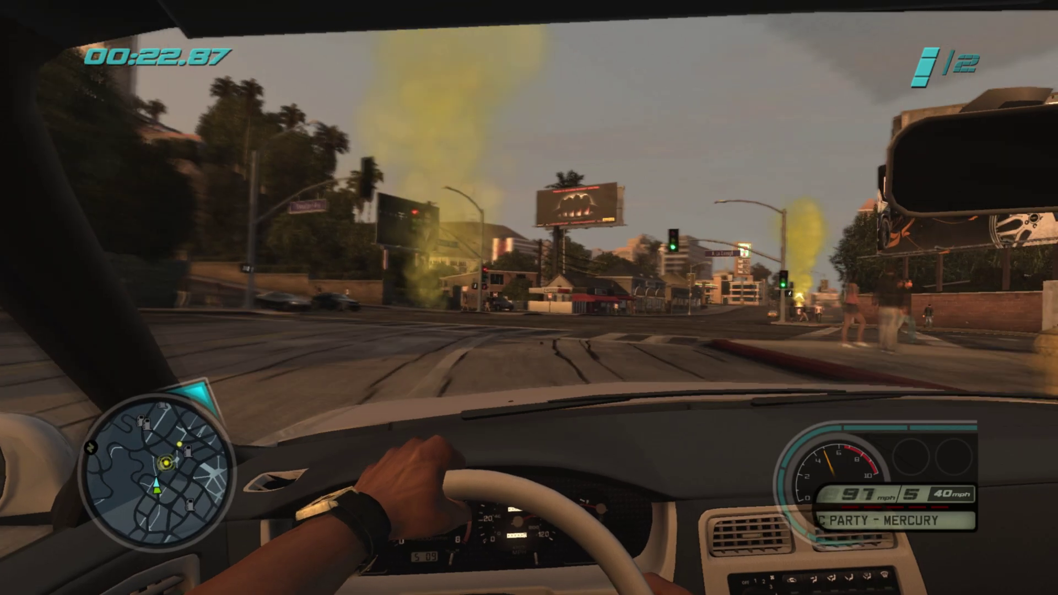
key("d")
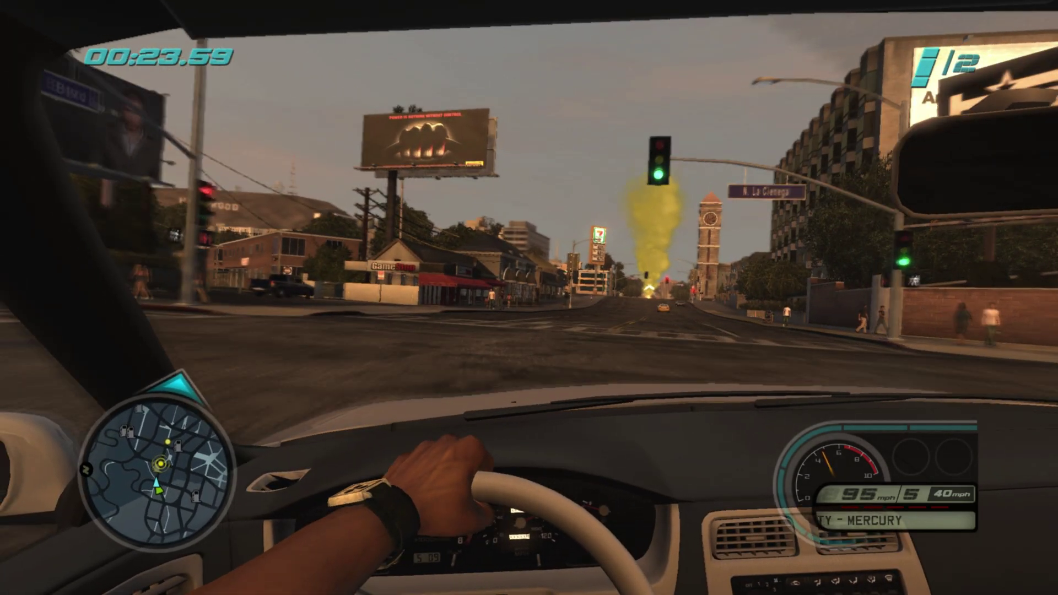
key("d")
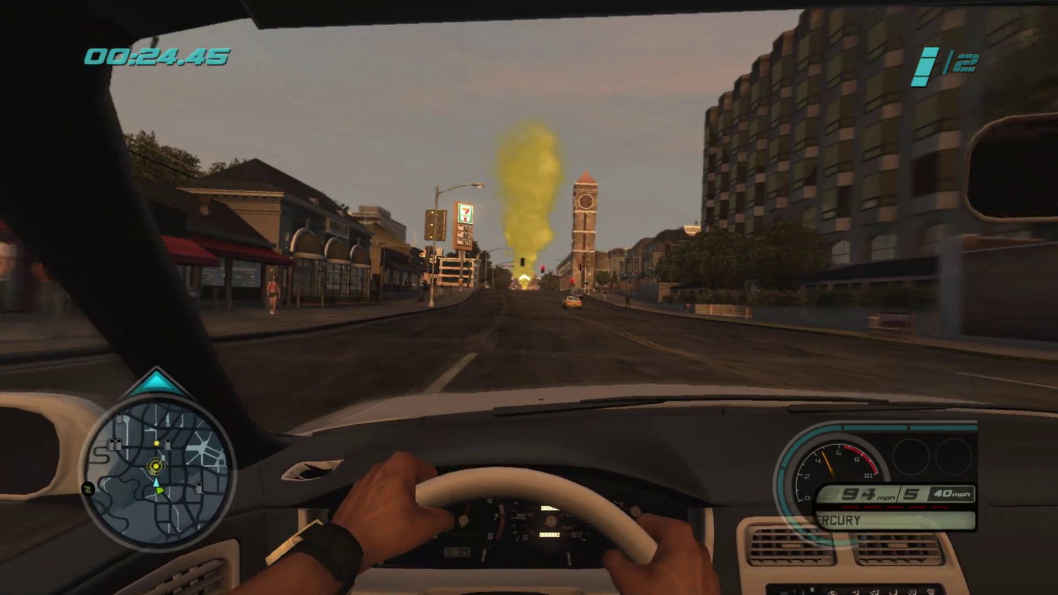
key("d")
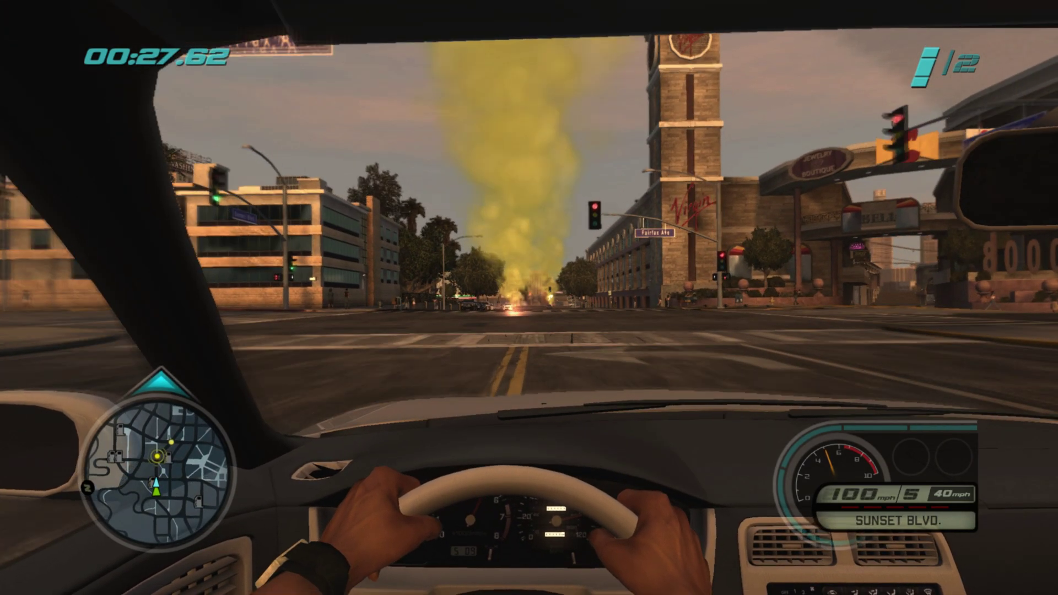
key("w")
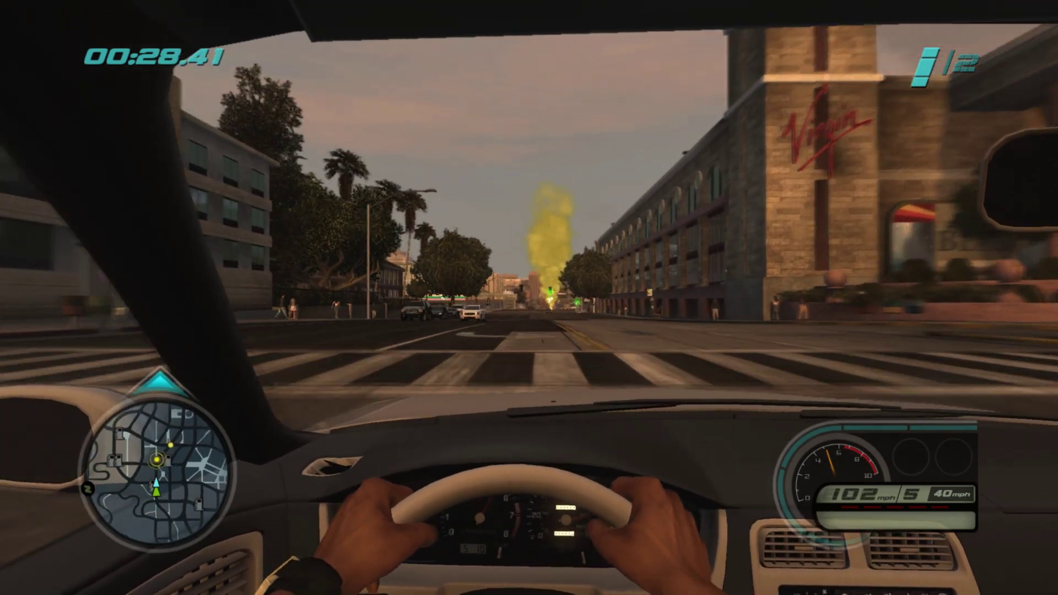
key("w")
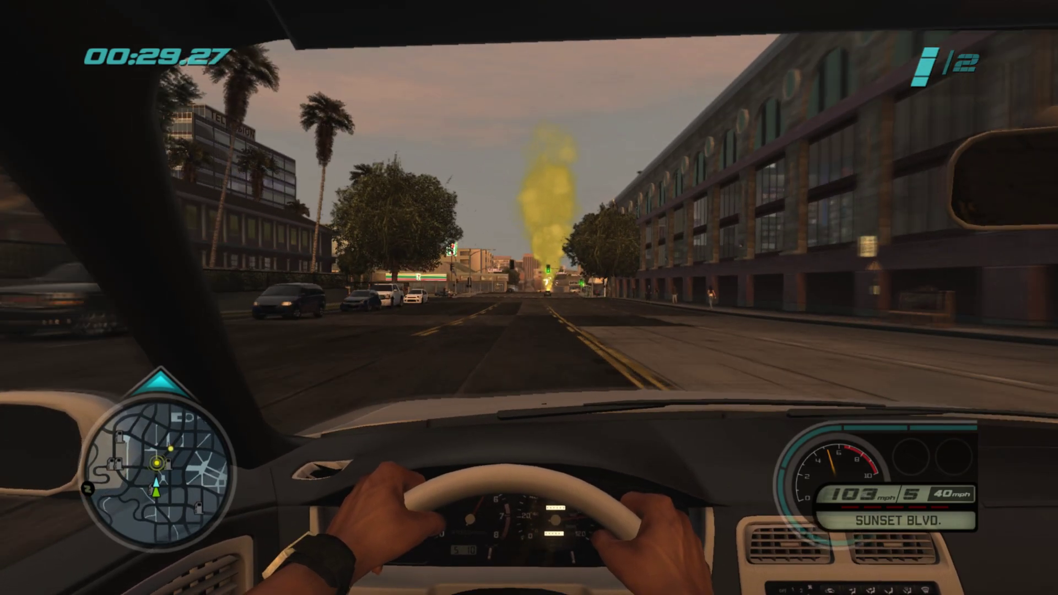
key("w")
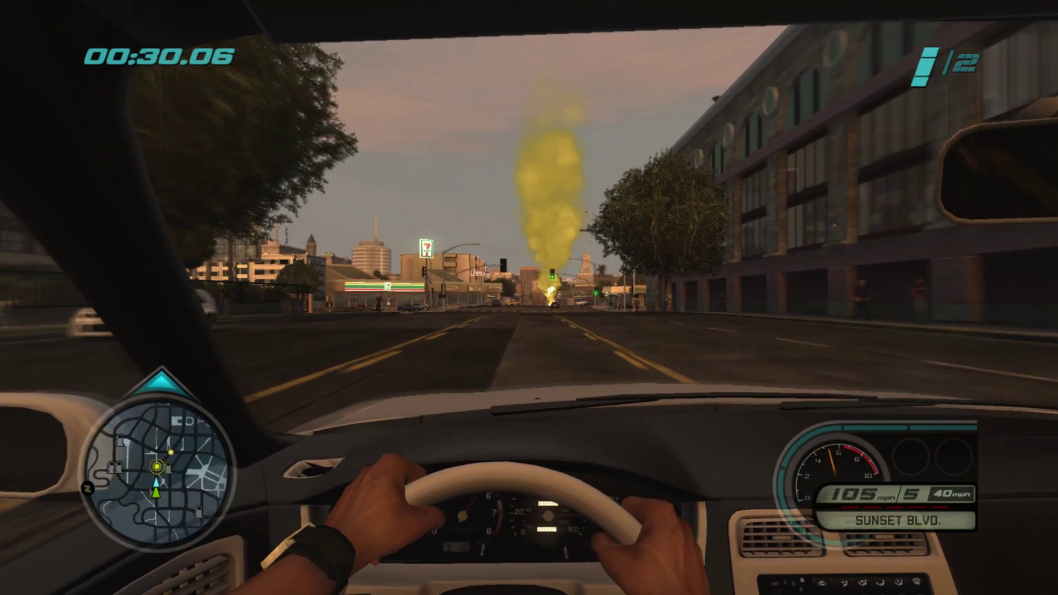
key("w")
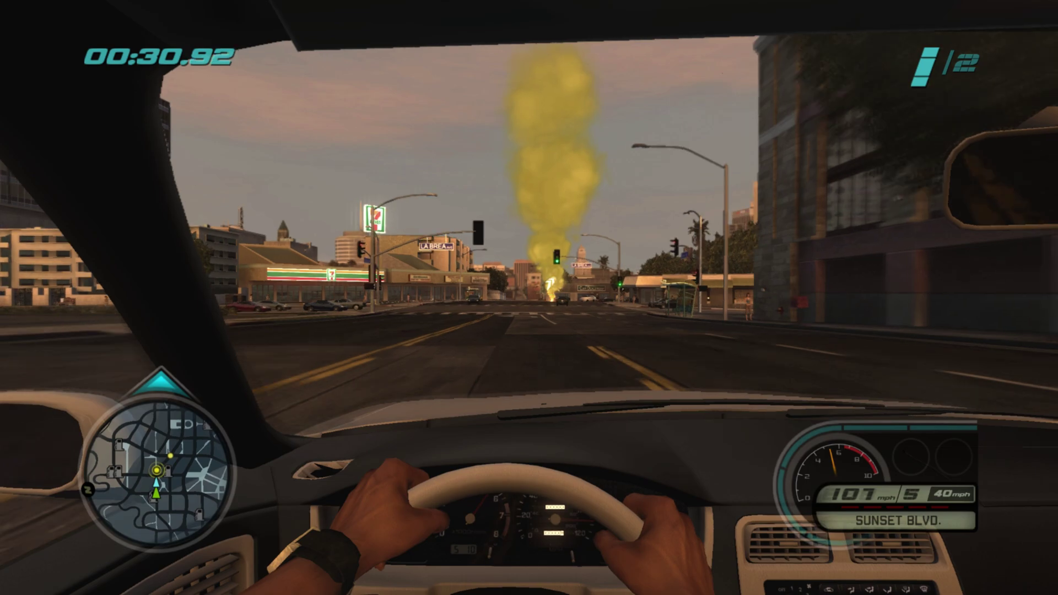
key("w")
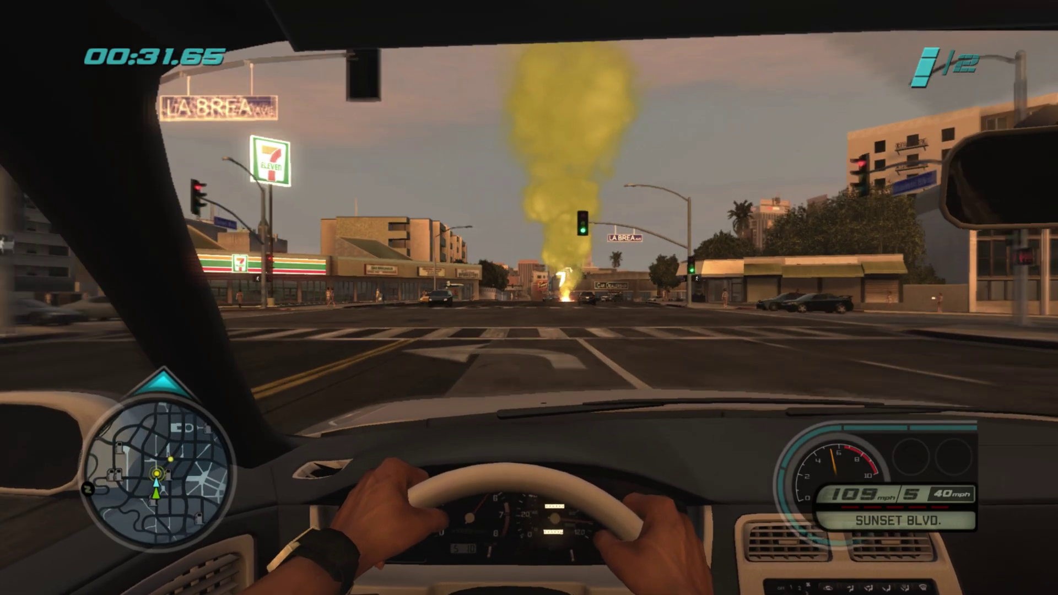